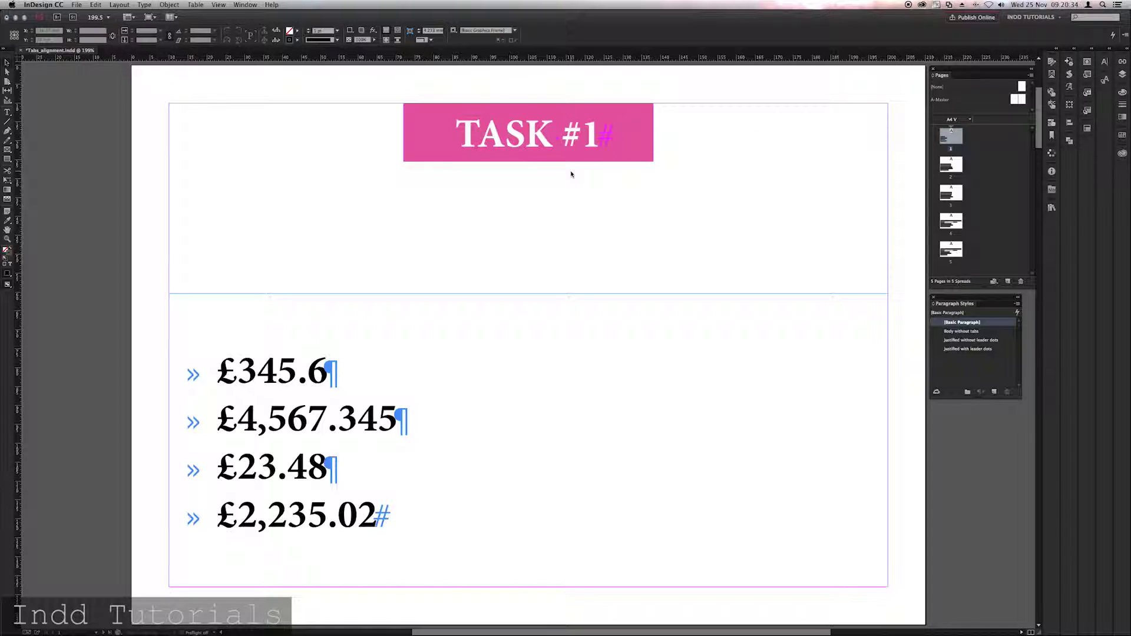
Add a decimal tab stop at 100 mm to all four price lines on the Task #1 page.
{"action": "left_click", "coordinate": [402, 397]}
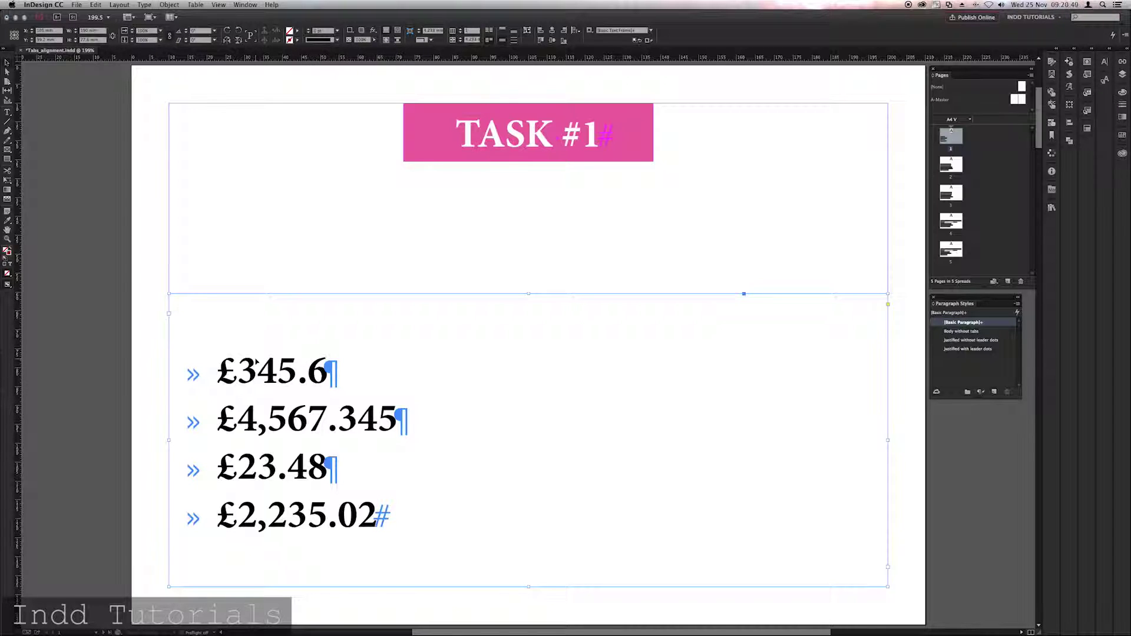
{"action": "key", "text": "ctrl+shift+t"}
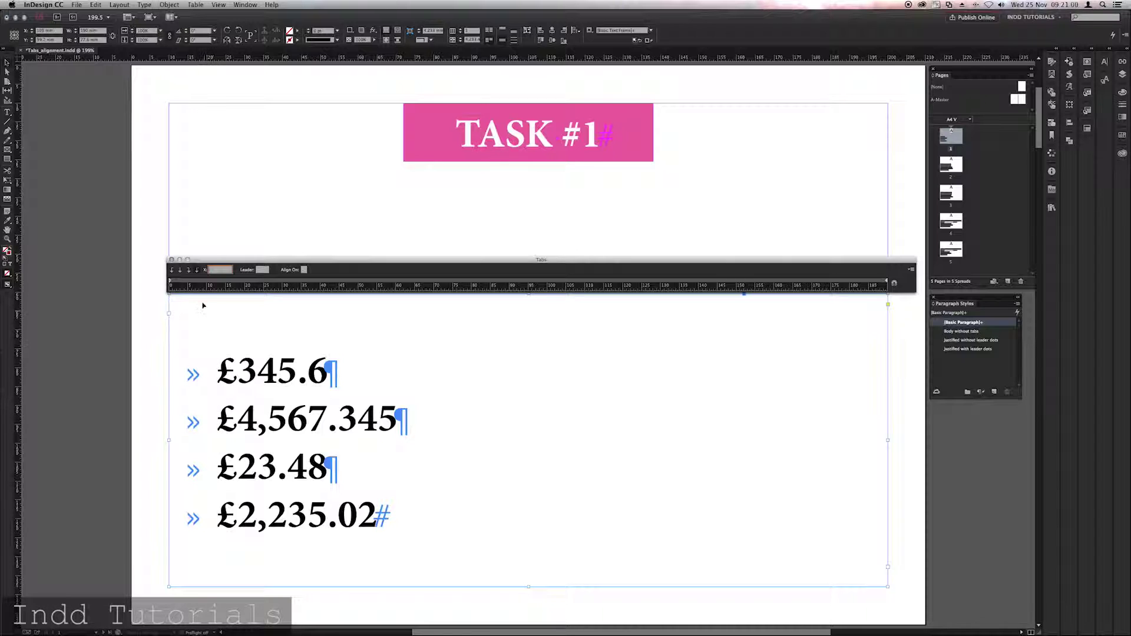
{"action": "left_click", "coordinate": [197, 270]}
{"action": "double_click", "coordinate": [330, 377]}
{"action": "key", "text": "super+a"}
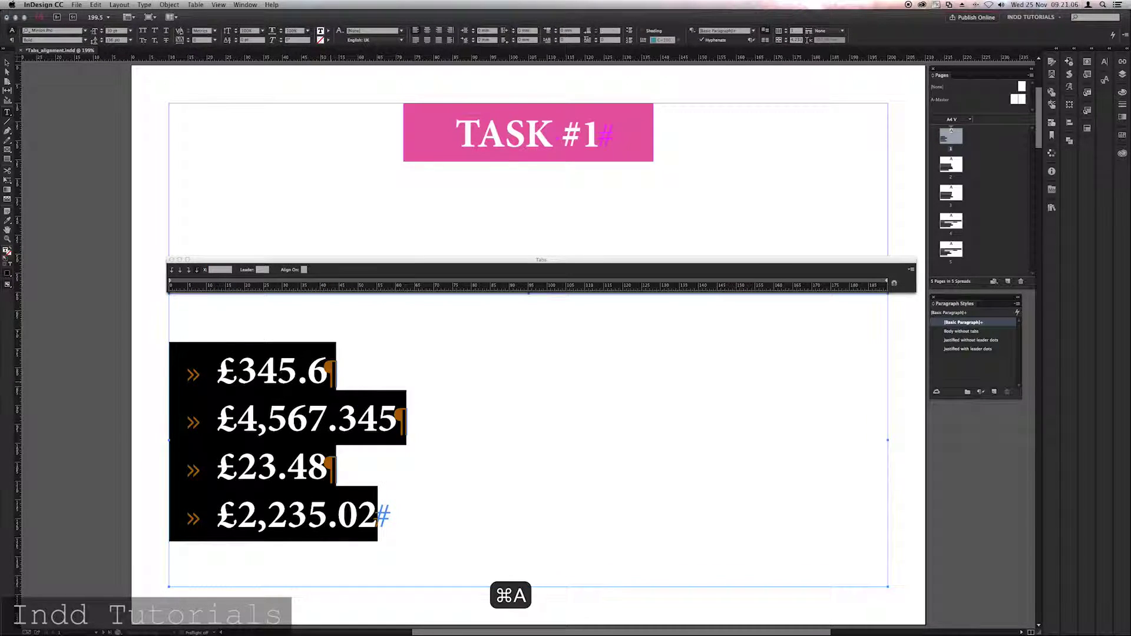
{"action": "left_click", "coordinate": [547, 283]}
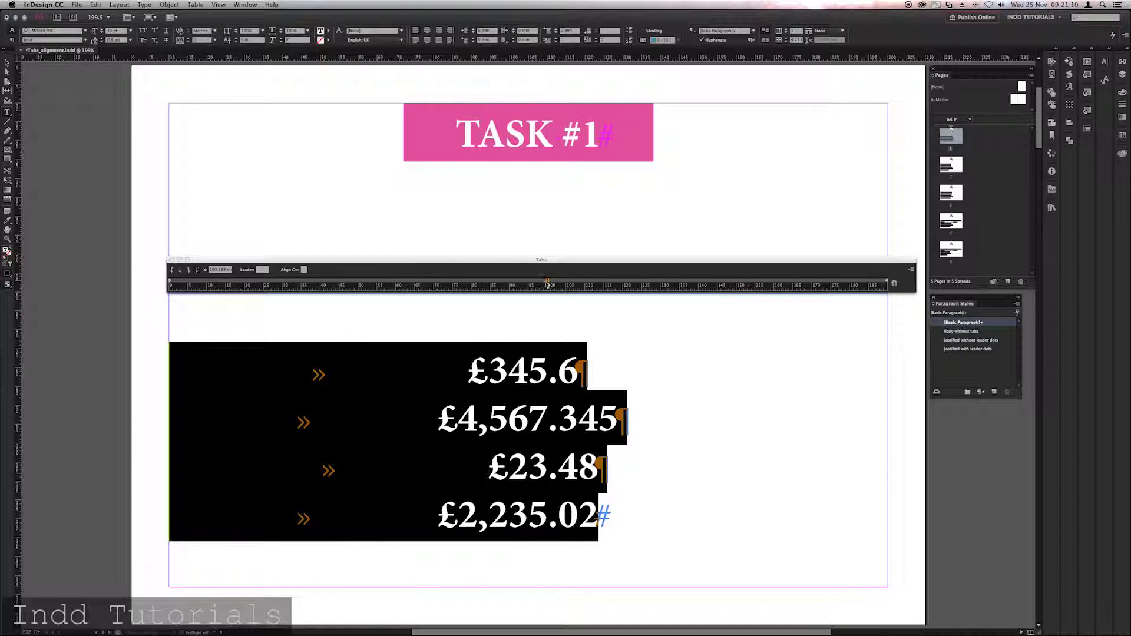
{"action": "triple_click", "coordinate": [219, 269]}
{"action": "type", "text": "1"}
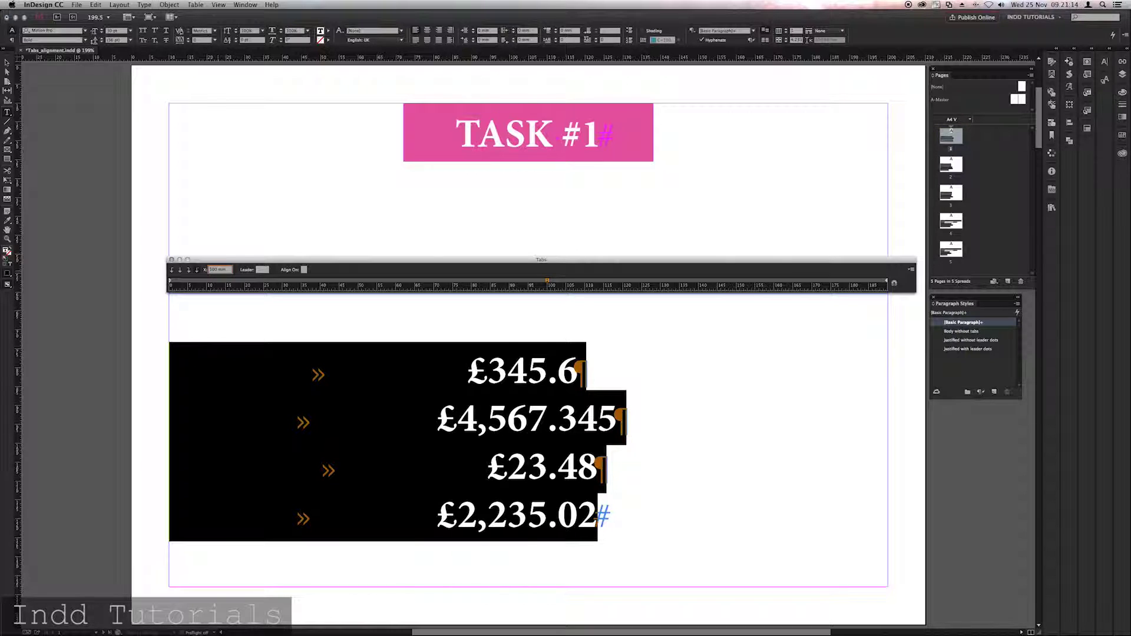
{"action": "left_click", "coordinate": [557, 371]}
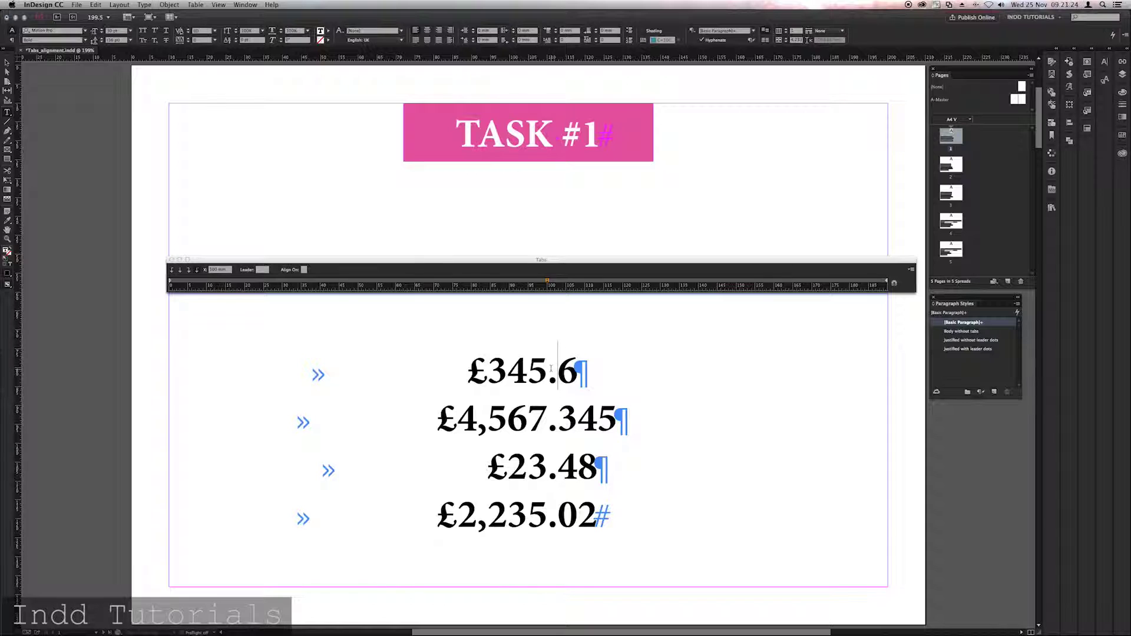
On the Task #2 page, add a decimal tab stop at about 100 mm to all lines and place a vertical guide at it.
{"action": "double_click", "coordinate": [950, 165]}
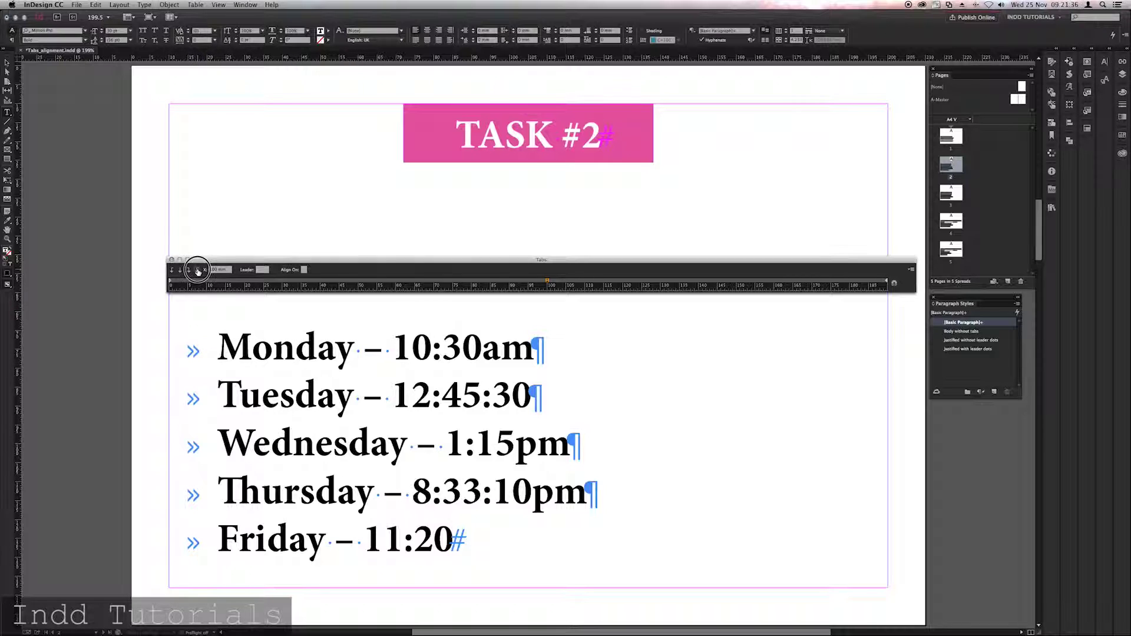
{"action": "key", "text": "super+a"}
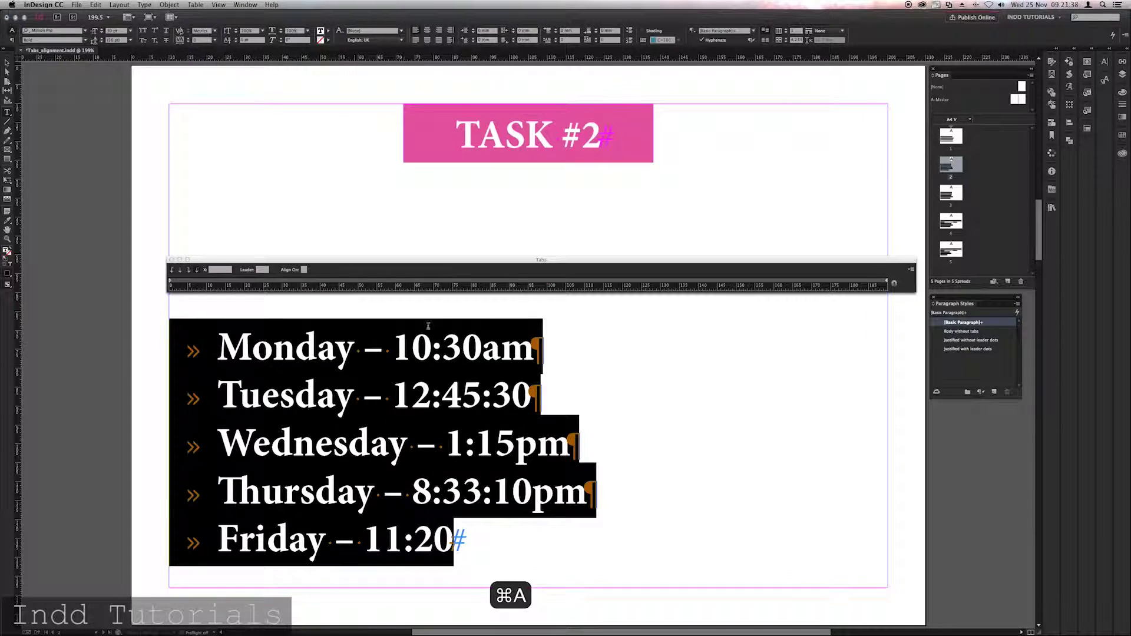
{"action": "left_click", "coordinate": [547, 281]}
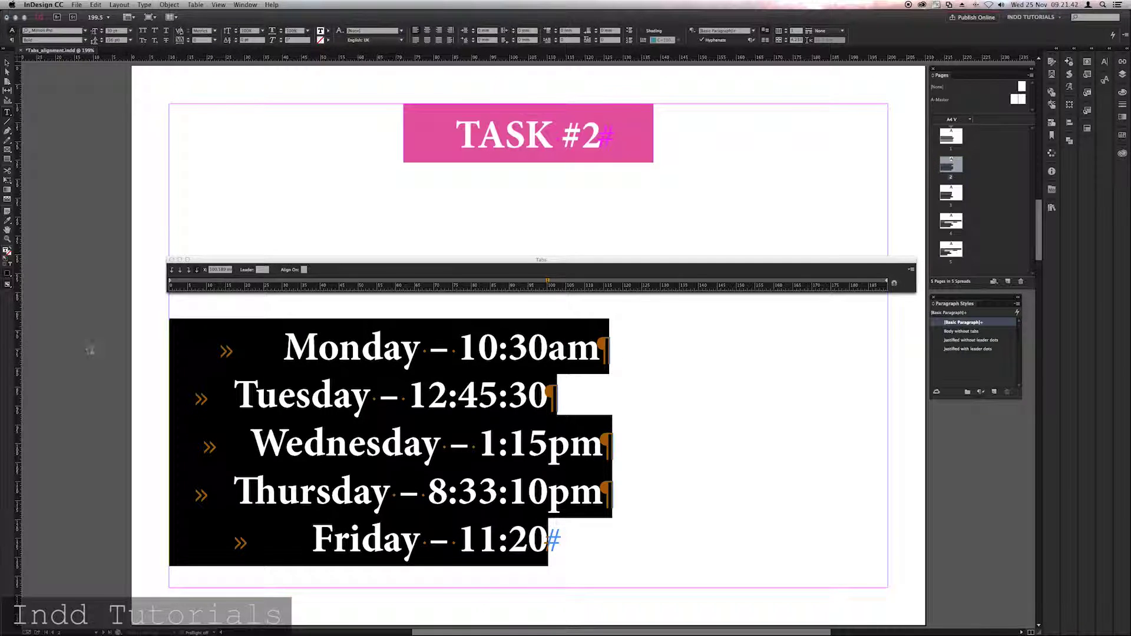
{"action": "left_click_drag", "start_coordinate": [18, 362], "coordinate": [547, 289]}
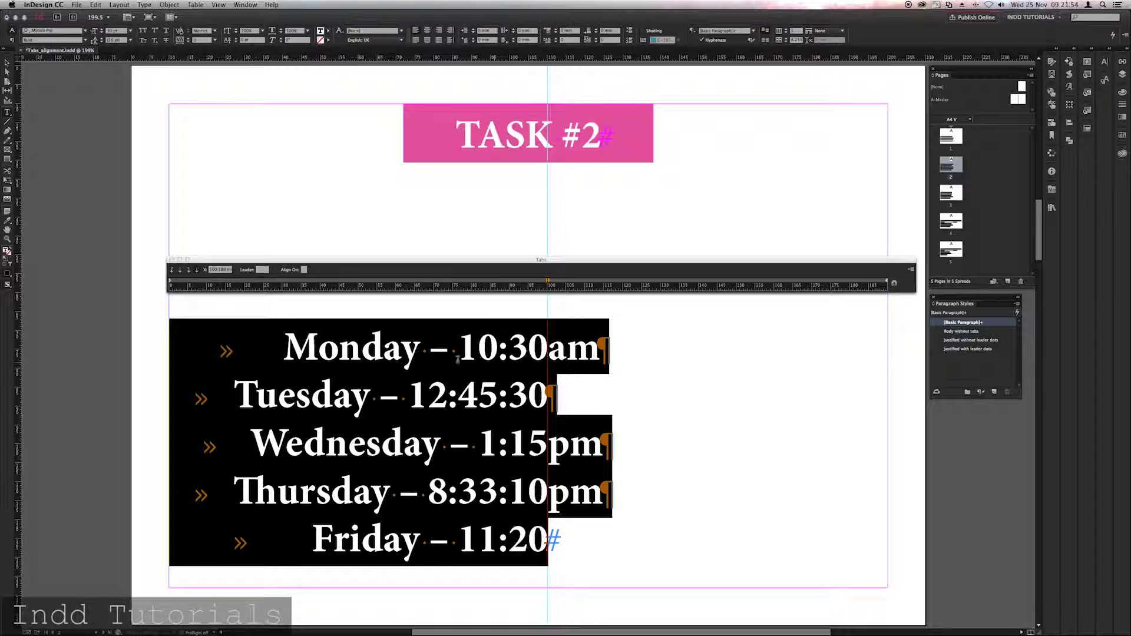
Try a colon as the tab stop's Align On character for the weekday lines, and replace it with an en dash.
{"action": "left_click", "coordinate": [304, 270]}
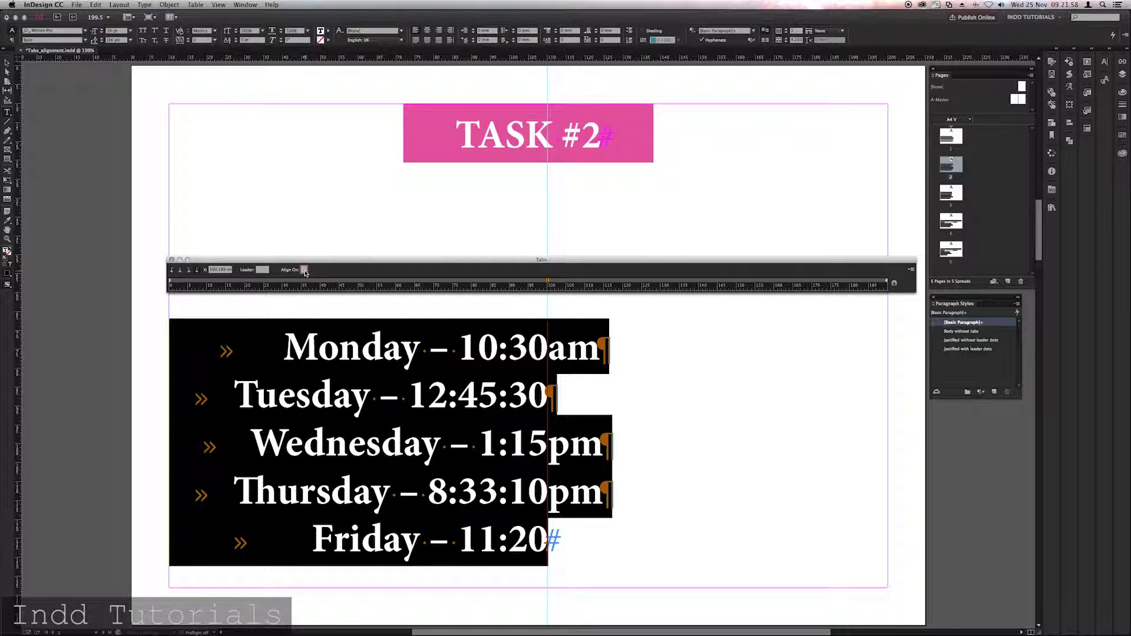
{"action": "type", "text": ":"}
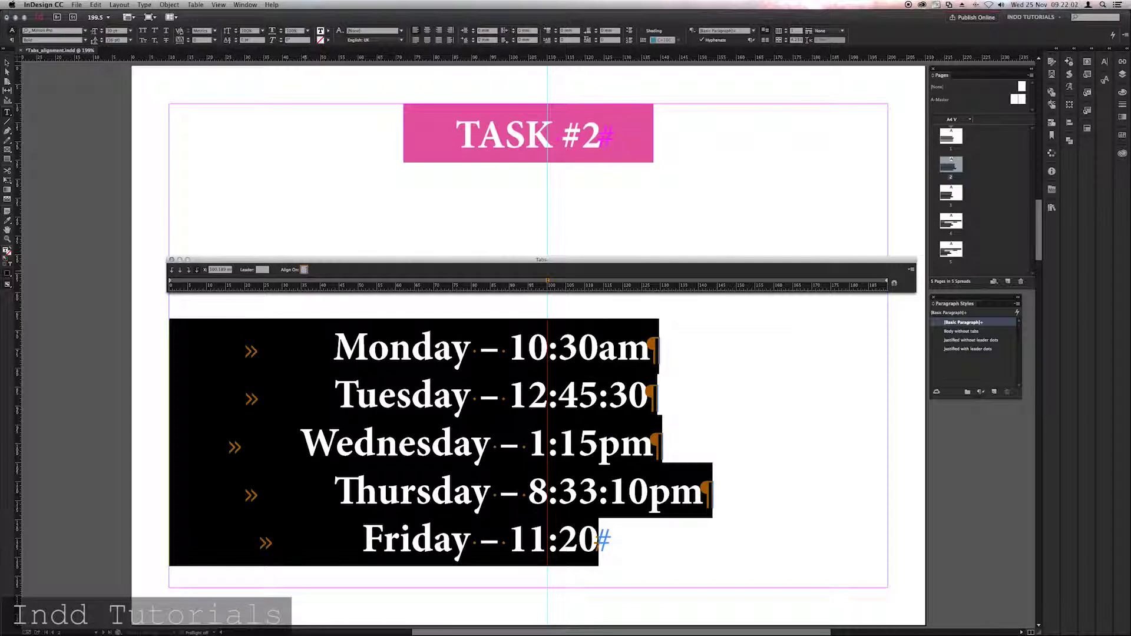
{"action": "key", "text": "alt+minus"}
{"action": "key", "text": "alt+minus"}
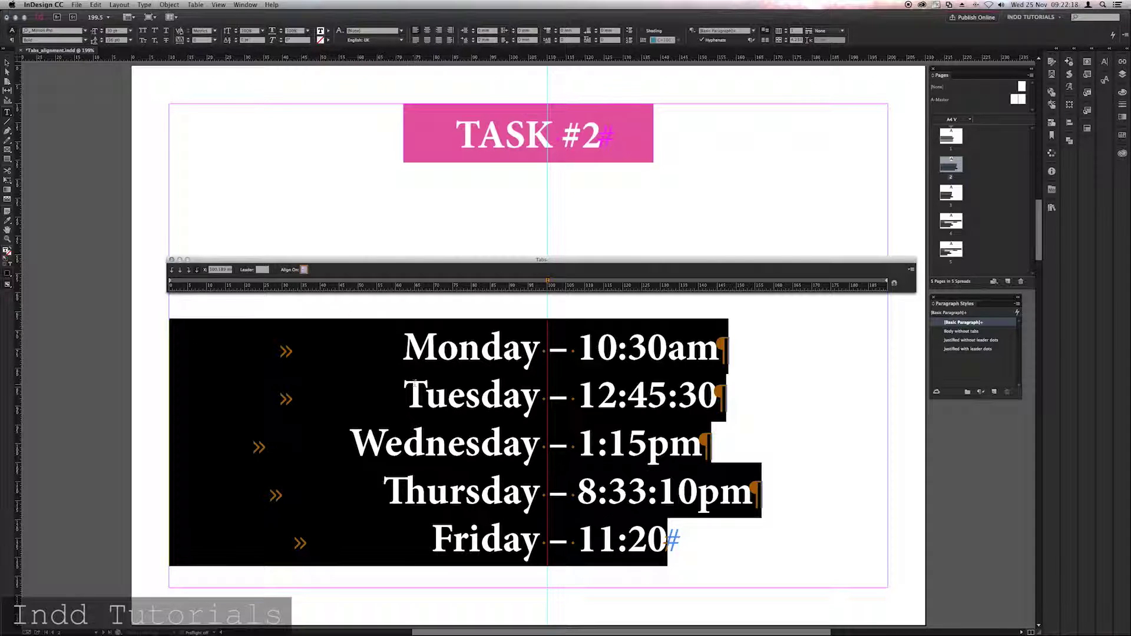
On the Task #3 page, replace the tab in the Monday line with a right-indent tab.
{"action": "double_click", "coordinate": [949, 189]}
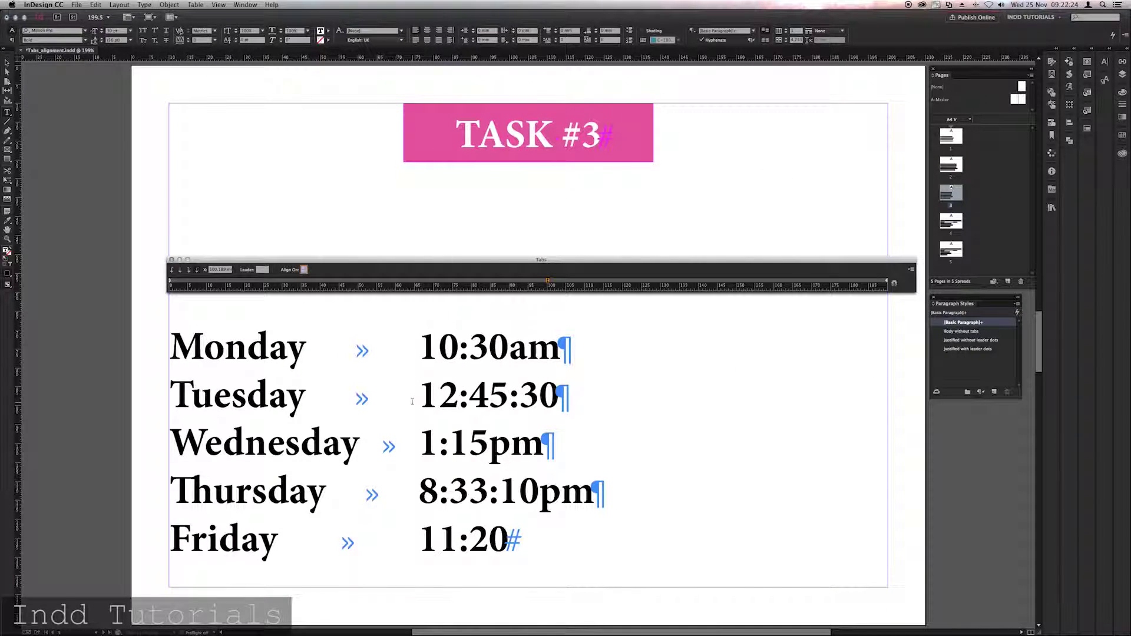
{"action": "left_click", "coordinate": [218, 5]}
{"action": "mouse_move", "coordinate": [284, 134]}
{"action": "left_click", "coordinate": [354, 137]}
{"action": "left_click", "coordinate": [422, 350]}
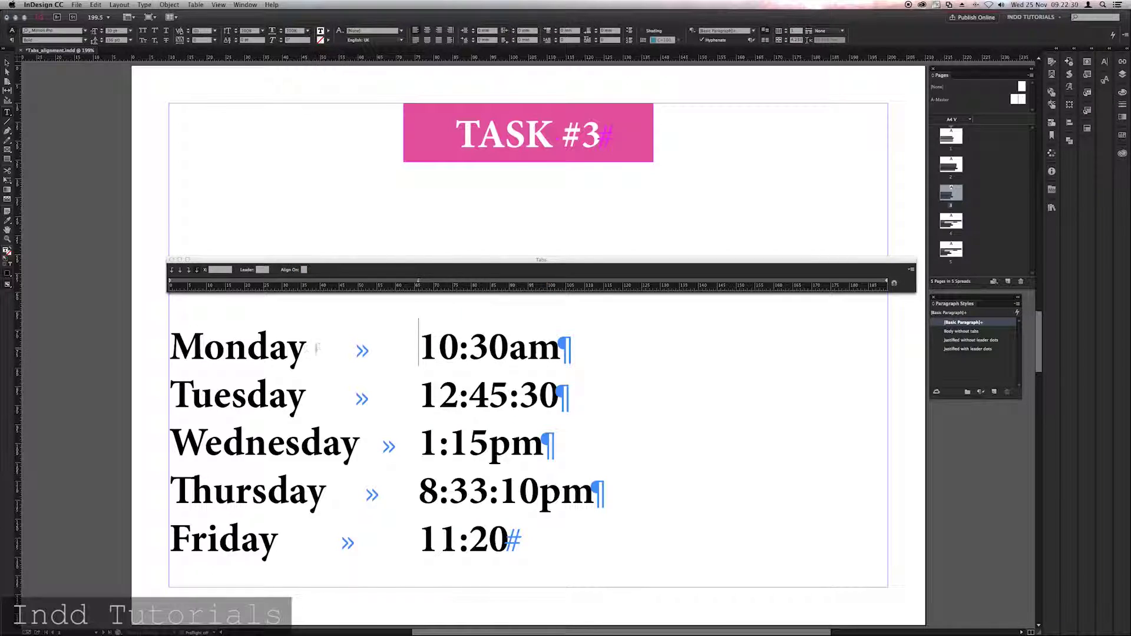
{"action": "left_click", "coordinate": [357, 351]}
{"action": "left_click_drag", "start_coordinate": [357, 351], "coordinate": [404, 350]}
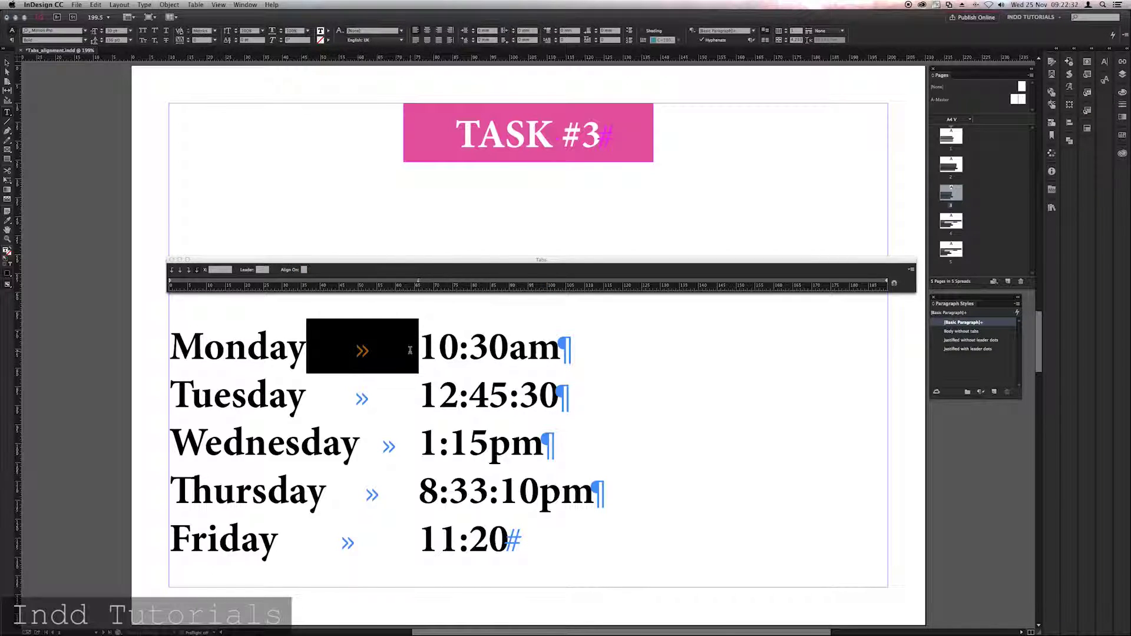
{"action": "key", "text": "shift+Tab"}
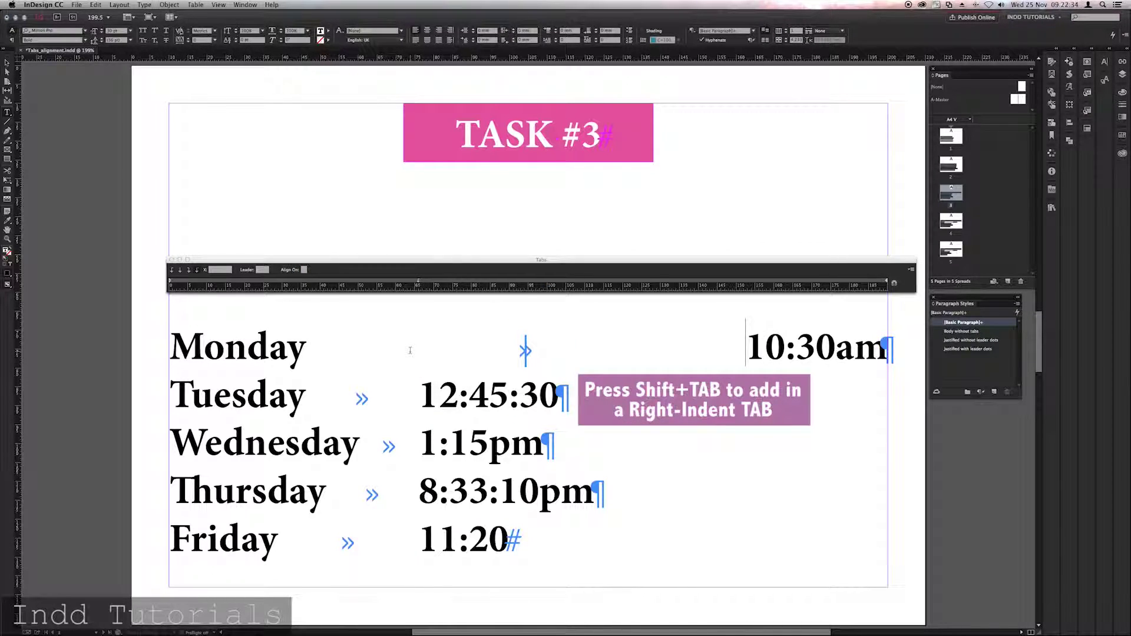
Replace the Tuesday line's tab stop with a right-aligned one at 180 mm, and move it to about 185 mm.
{"action": "left_click", "coordinate": [415, 370]}
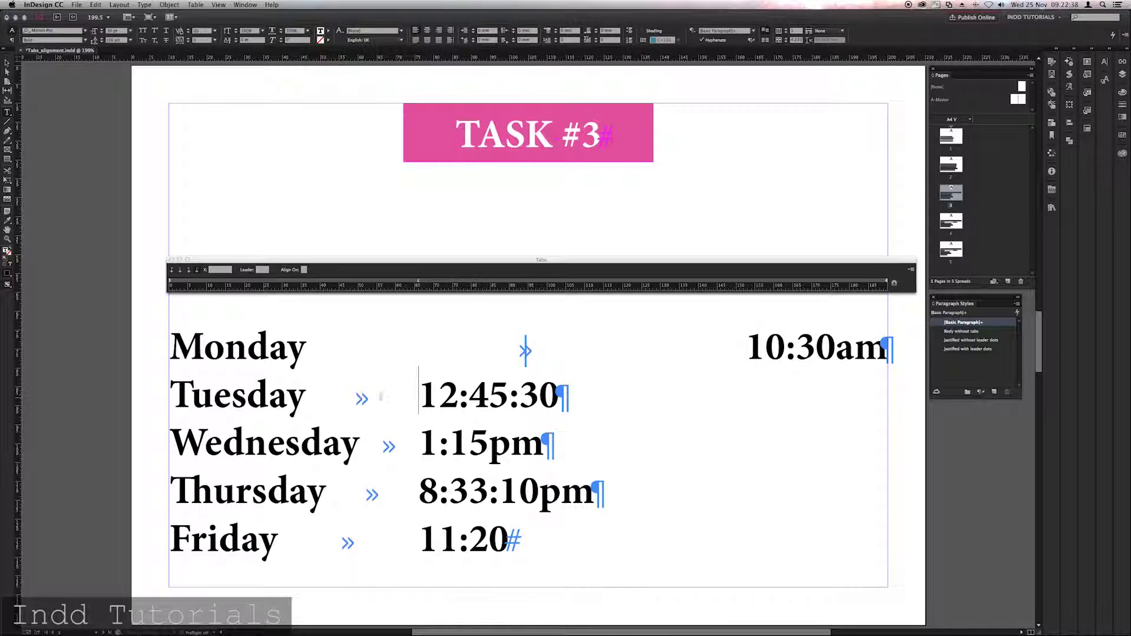
{"action": "left_click_drag", "start_coordinate": [419, 281], "coordinate": [417, 200]}
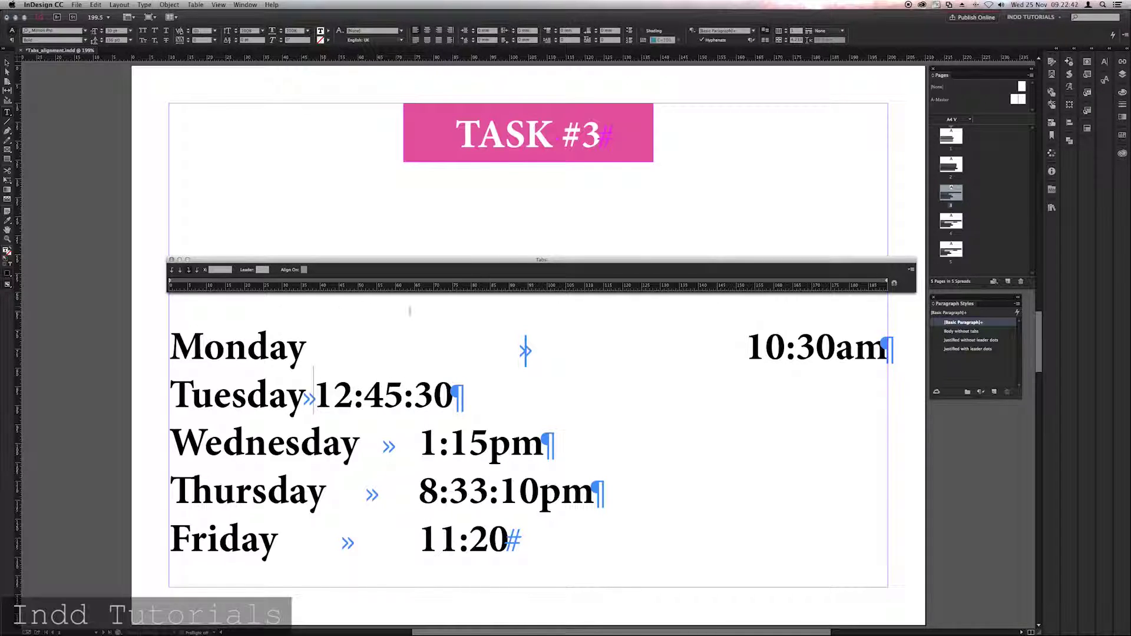
{"action": "left_click", "coordinate": [776, 282]}
{"action": "left_click_drag", "start_coordinate": [777, 283], "coordinate": [849, 283]}
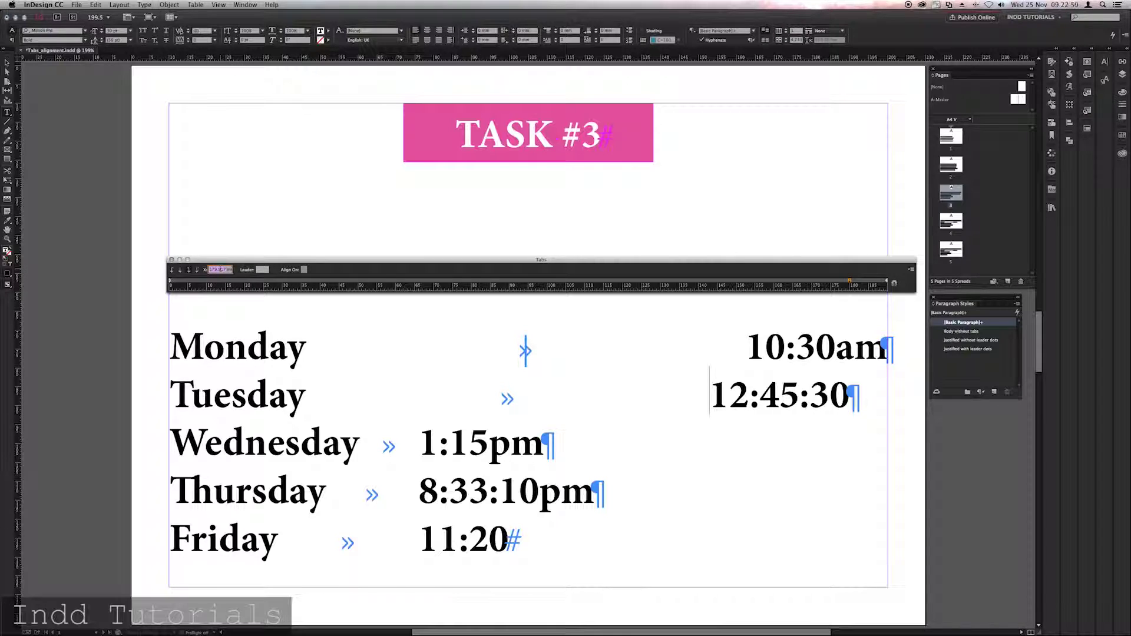
{"action": "type", "text": "180"}
{"action": "key", "text": "Return"}
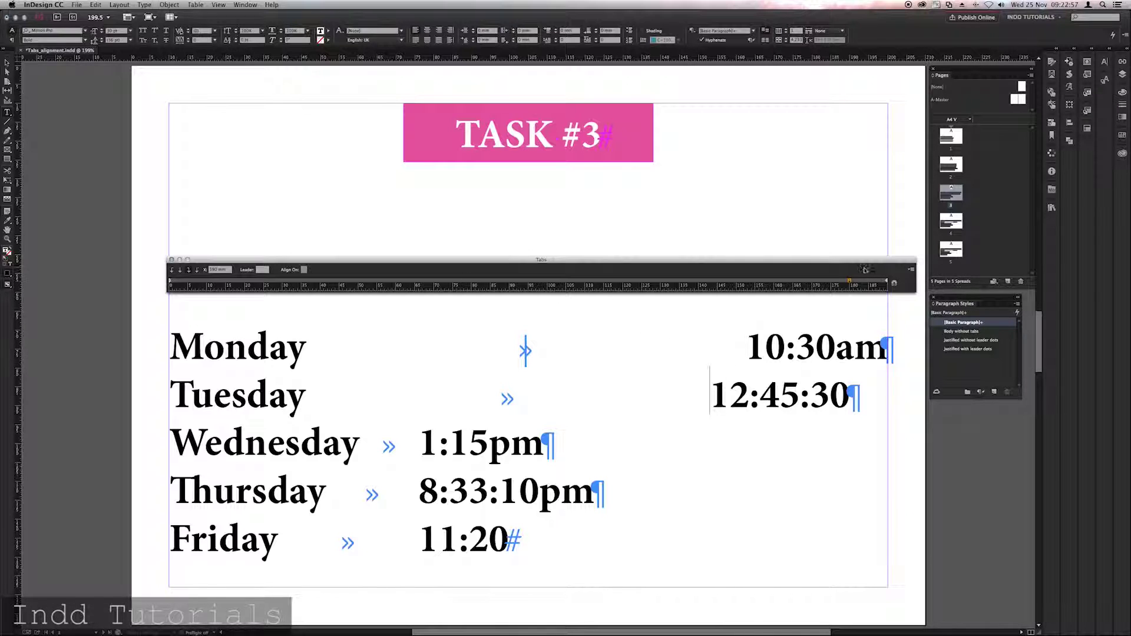
{"action": "left_click_drag", "start_coordinate": [849, 280], "coordinate": [869, 284]}
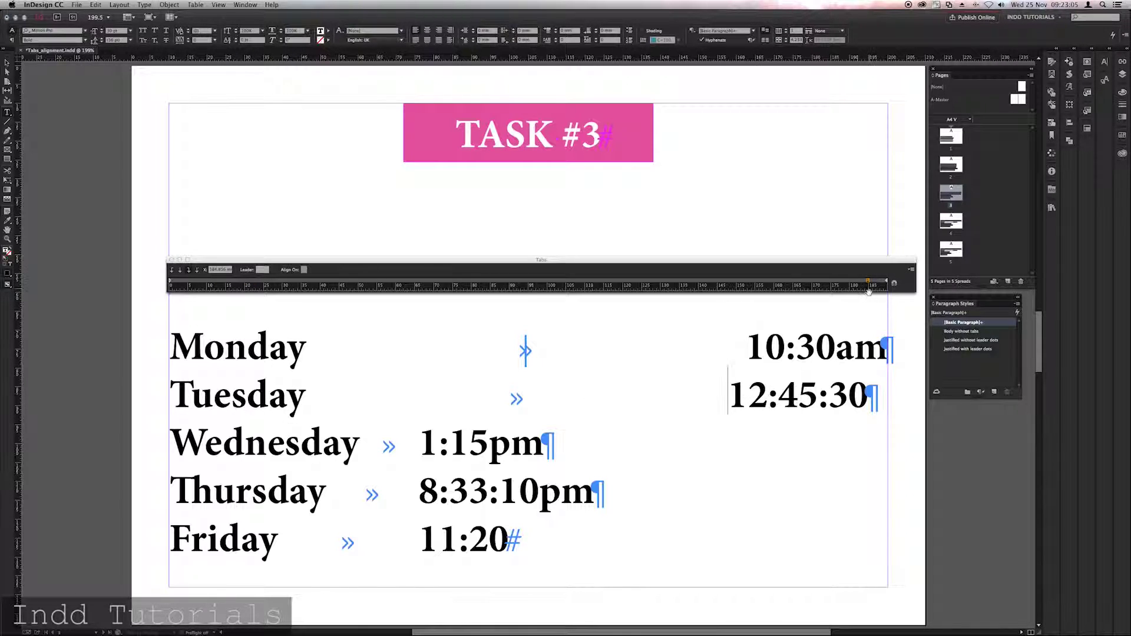
{"action": "left_click", "coordinate": [755, 347]}
{"action": "left_click", "coordinate": [305, 273]}
{"action": "left_click", "coordinate": [263, 270]}
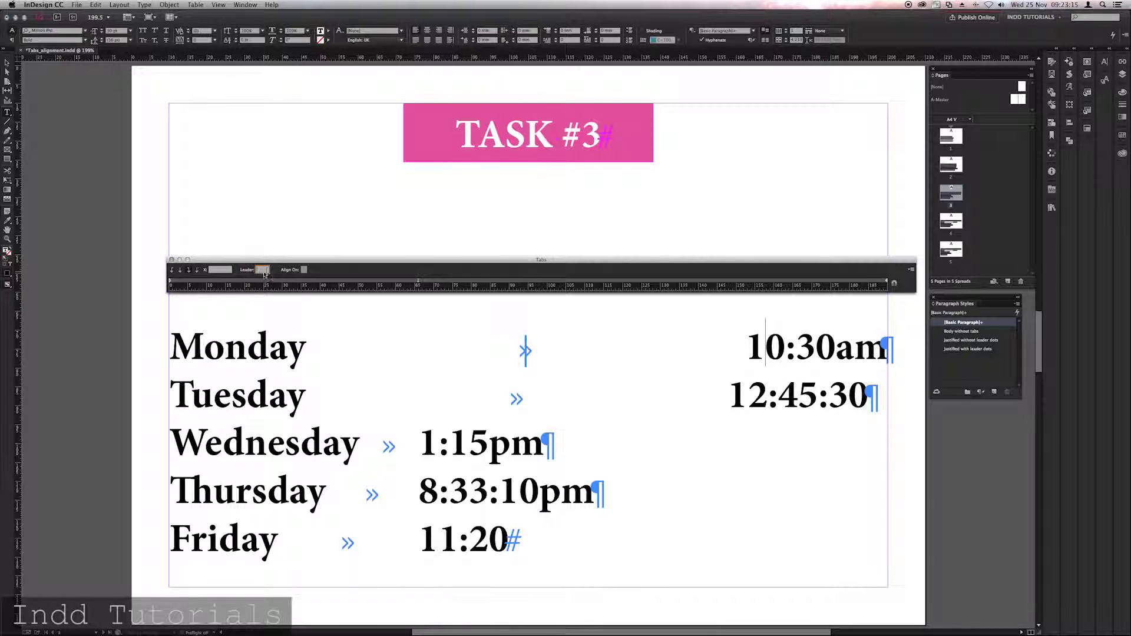
On the Task #4 page, try an underscore leader on the Tuesday line's tab stop and change it back to a dot.
{"action": "double_click", "coordinate": [960, 222]}
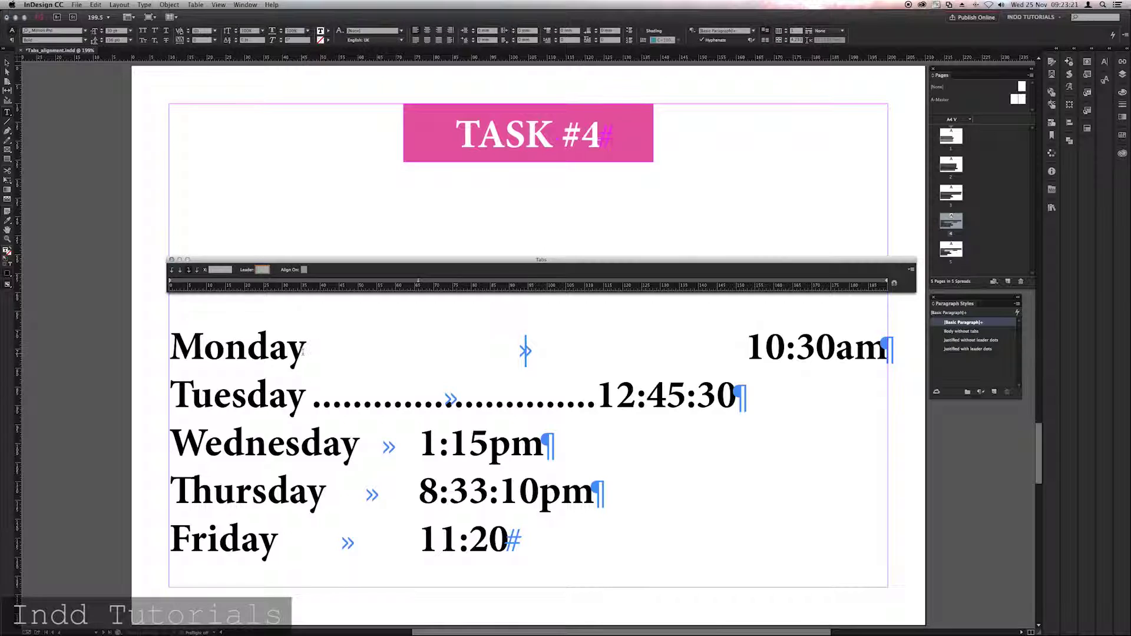
{"action": "left_click", "coordinate": [305, 396]}
{"action": "left_click", "coordinate": [372, 268]}
{"action": "left_click", "coordinate": [737, 283]}
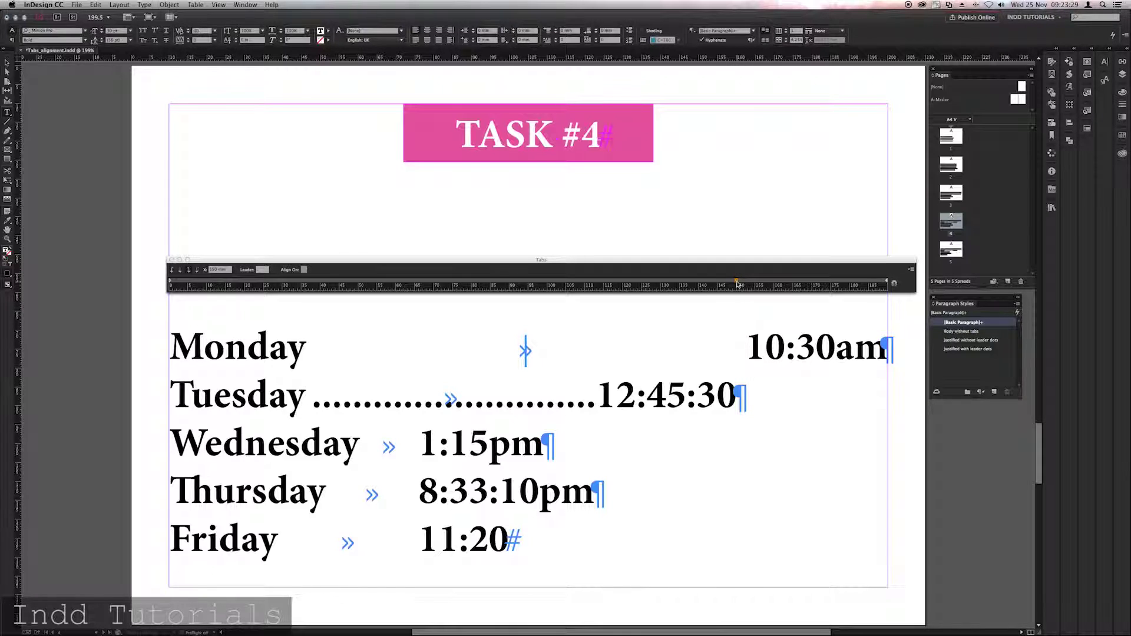
{"action": "left_click", "coordinate": [262, 271]}
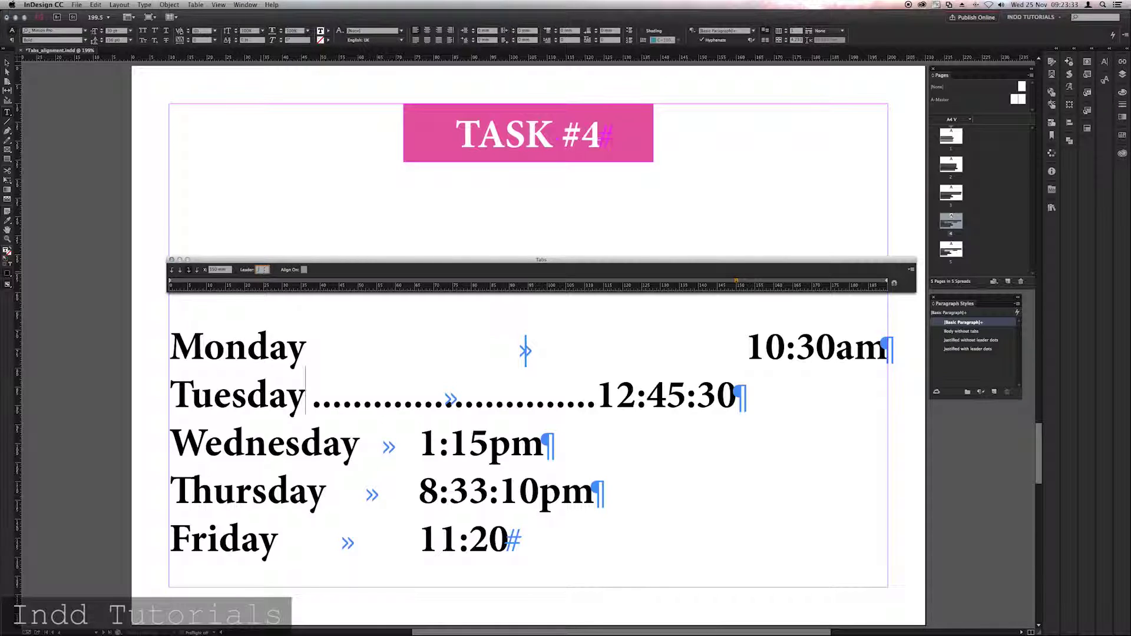
{"action": "type", "text": "_"}
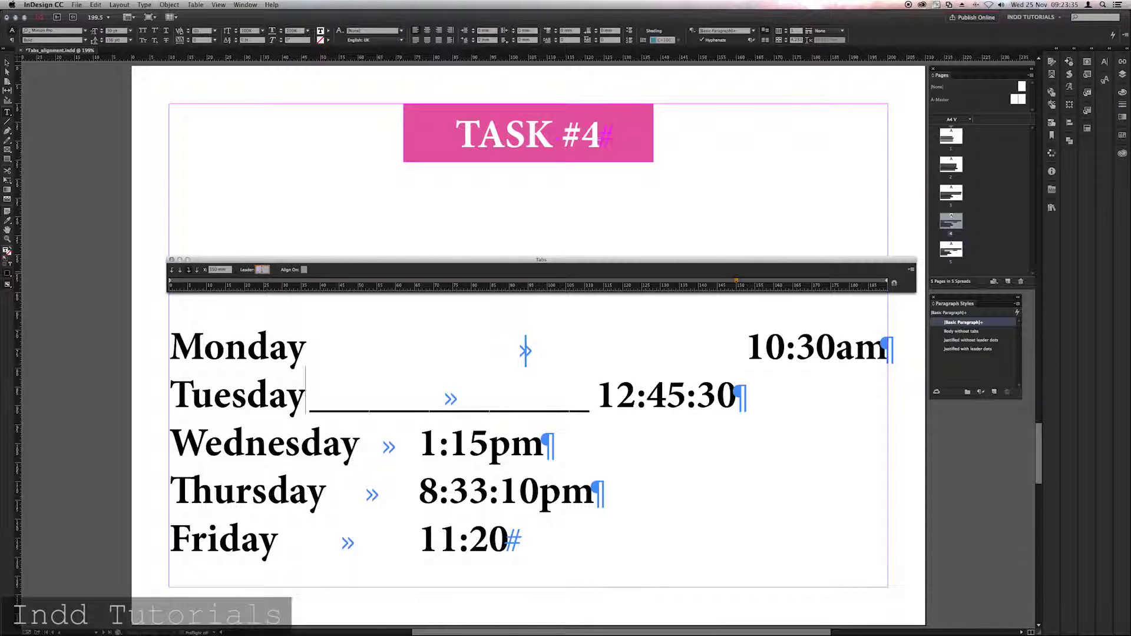
{"action": "type", "text": "."}
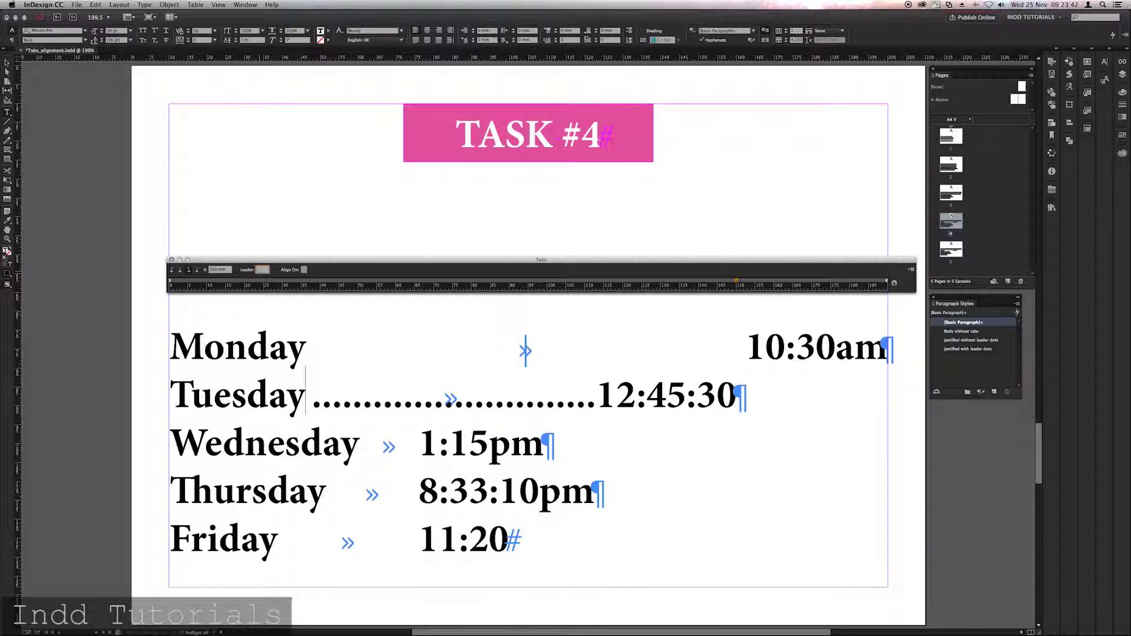
Give the Monday line a dot leader through a new tab stop at about 101 mm, and move that stop to about 83 mm.
{"action": "triple_click", "coordinate": [500, 357]}
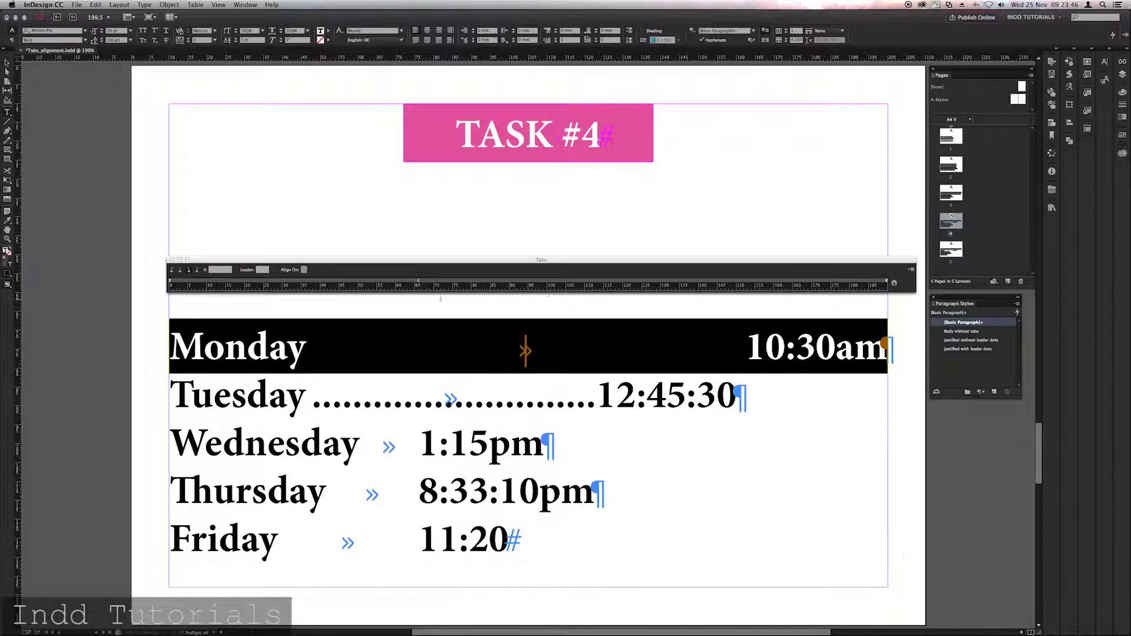
{"action": "left_click", "coordinate": [550, 285]}
{"action": "left_click", "coordinate": [263, 270]}
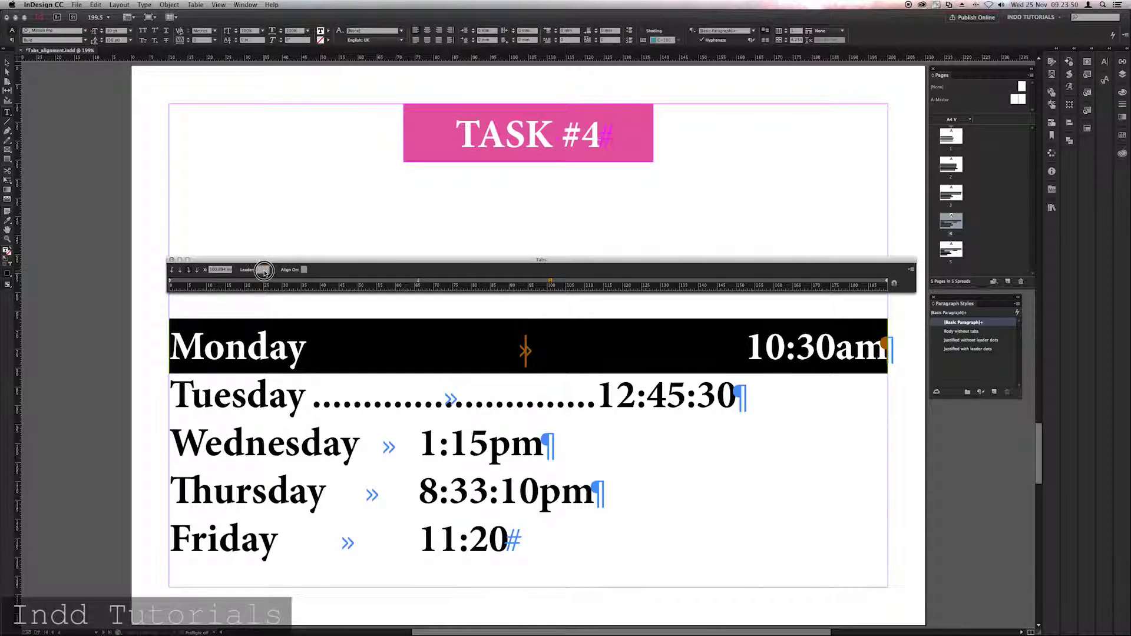
{"action": "type", "text": "."}
{"action": "key", "text": "Return"}
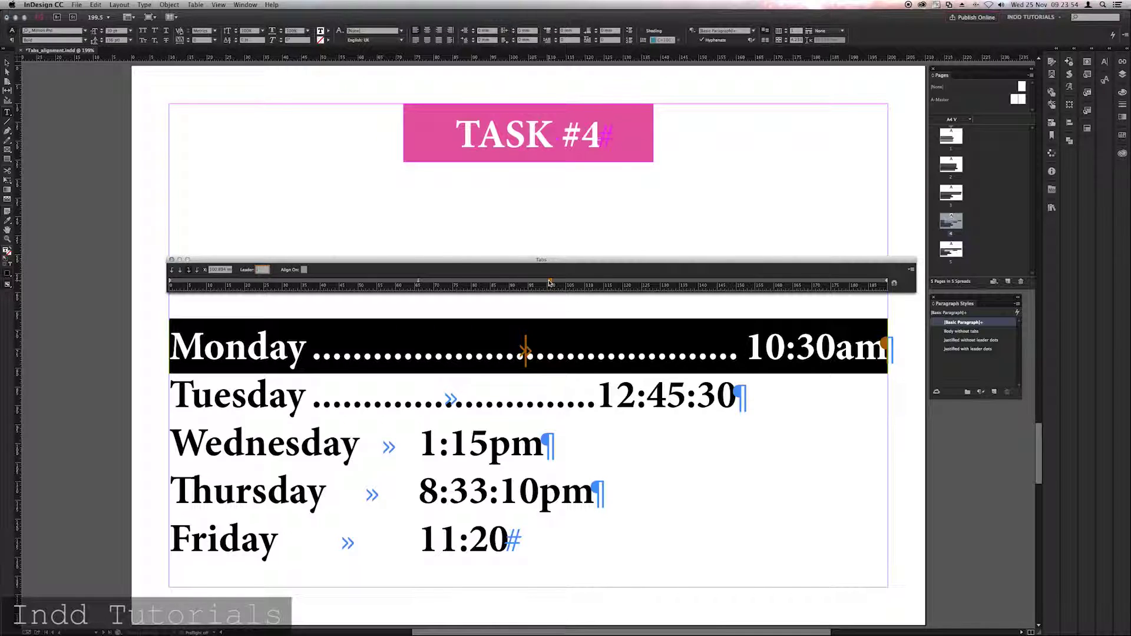
{"action": "left_click_drag", "start_coordinate": [549, 283], "coordinate": [483, 282]}
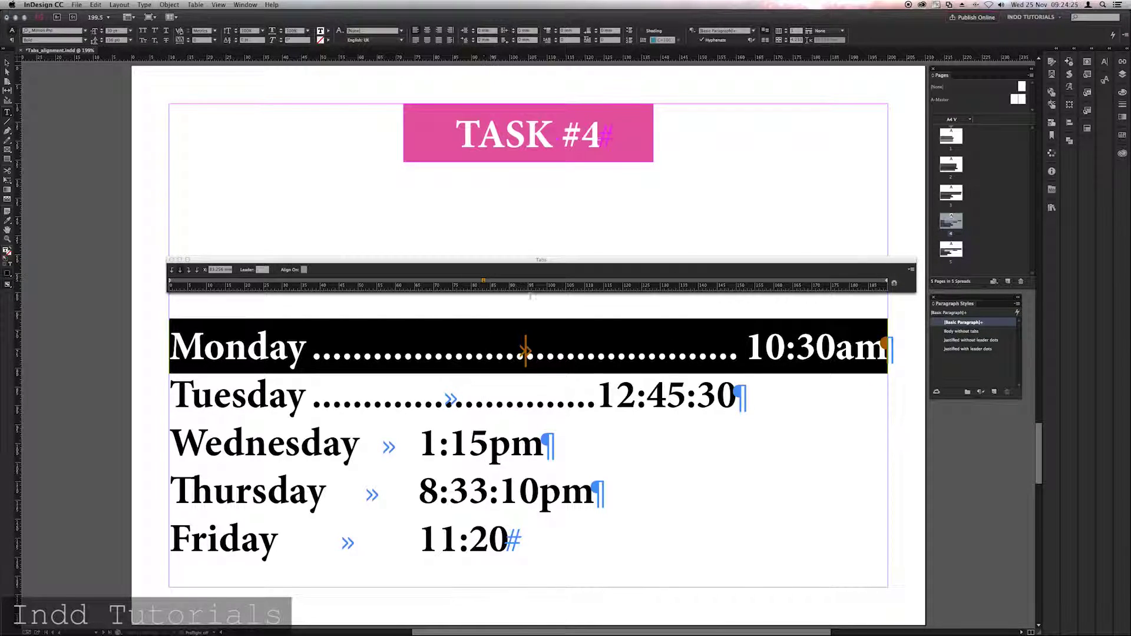
On the Task #5 page, check which paragraph styles the weekday lines use.
{"action": "double_click", "coordinate": [951, 250]}
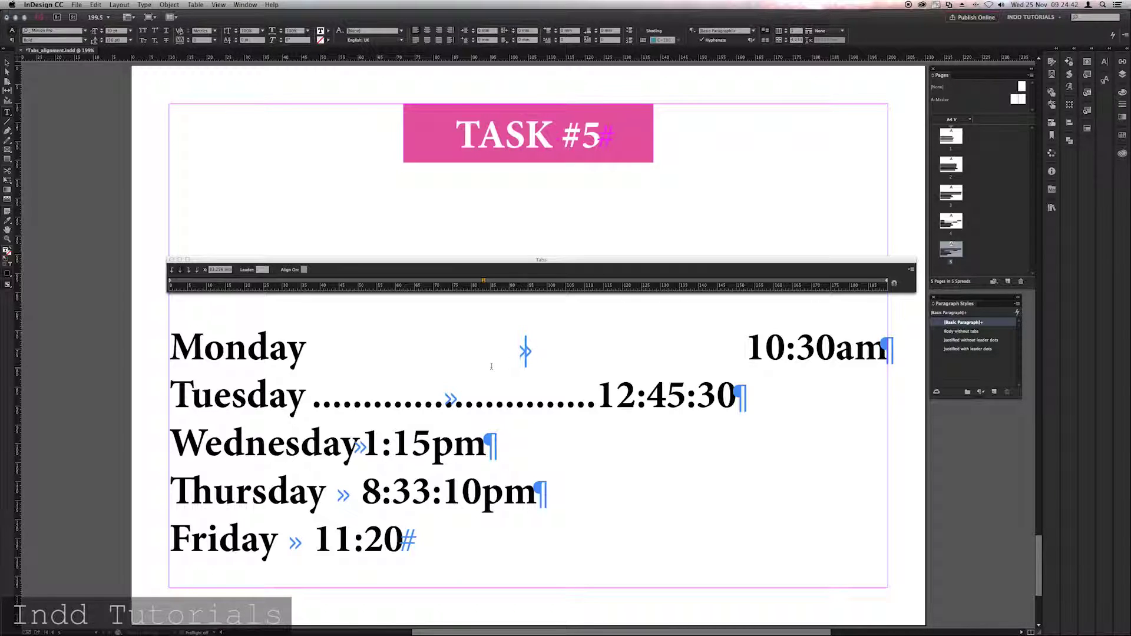
{"action": "left_click", "coordinate": [545, 364]}
{"action": "left_click_drag", "start_coordinate": [177, 442], "coordinate": [547, 539]}
{"action": "left_click", "coordinate": [553, 543]}
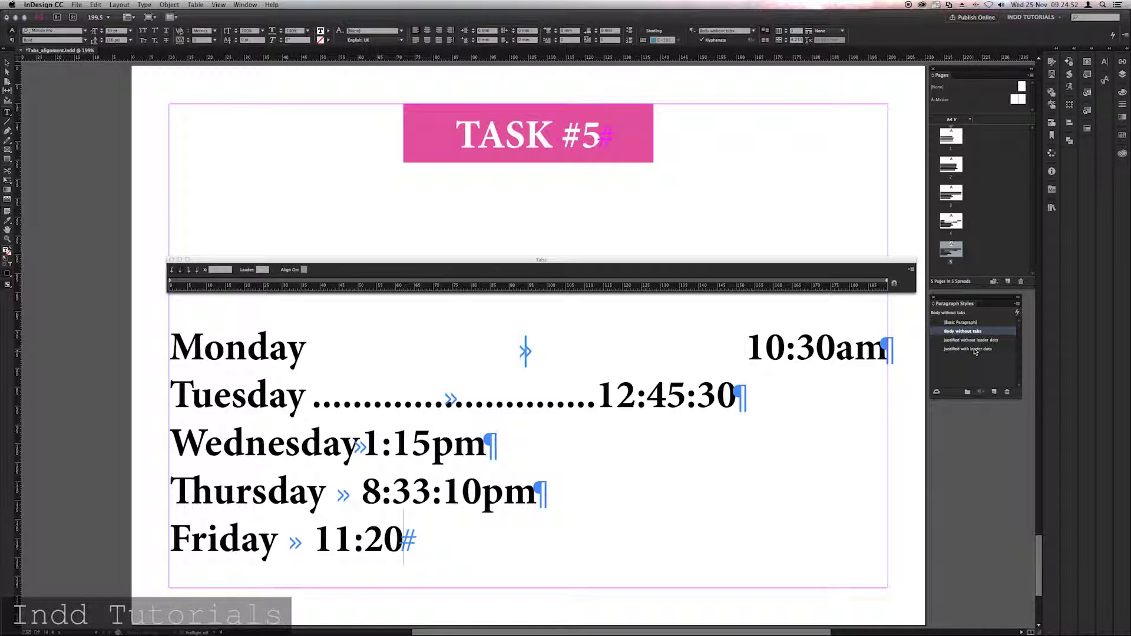
{"action": "left_click", "coordinate": [683, 395]}
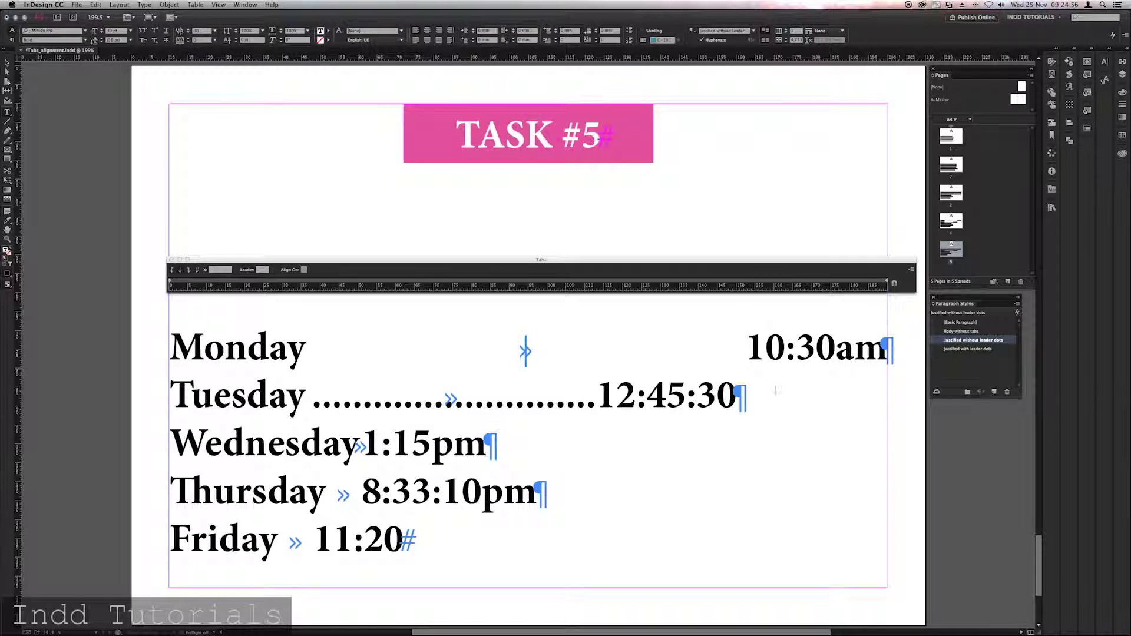
Apply the "Justified with leader dots" style to the Tuesday line, and select the Wednesday to Friday lines.
{"action": "left_click", "coordinate": [972, 349]}
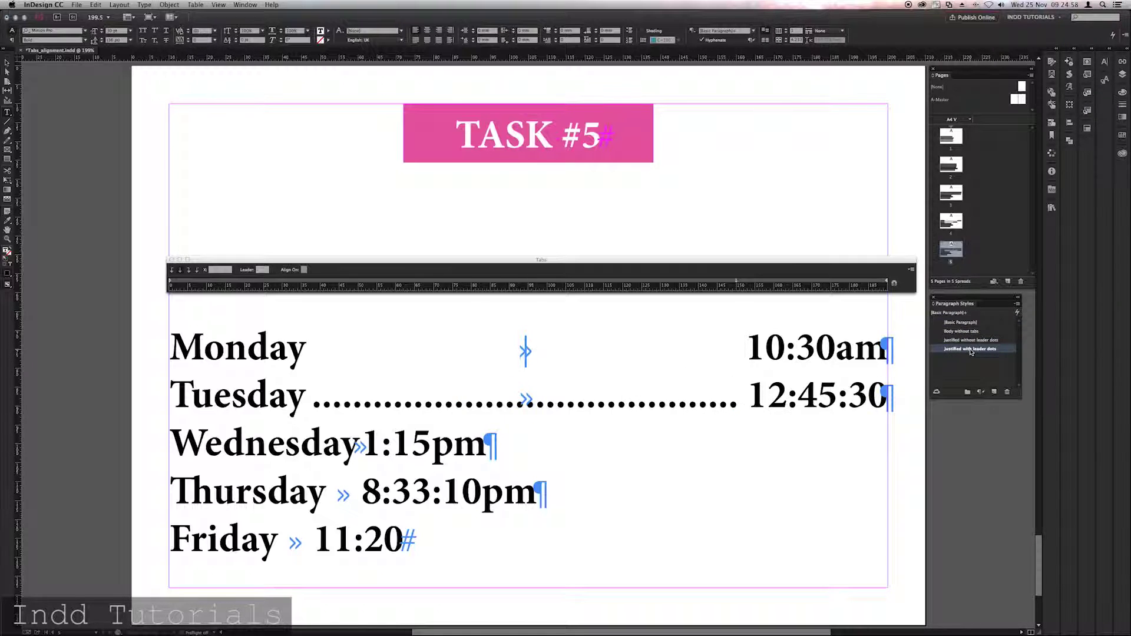
{"action": "left_click", "coordinate": [270, 449]}
{"action": "left_click_drag", "start_coordinate": [171, 442], "coordinate": [709, 523]}
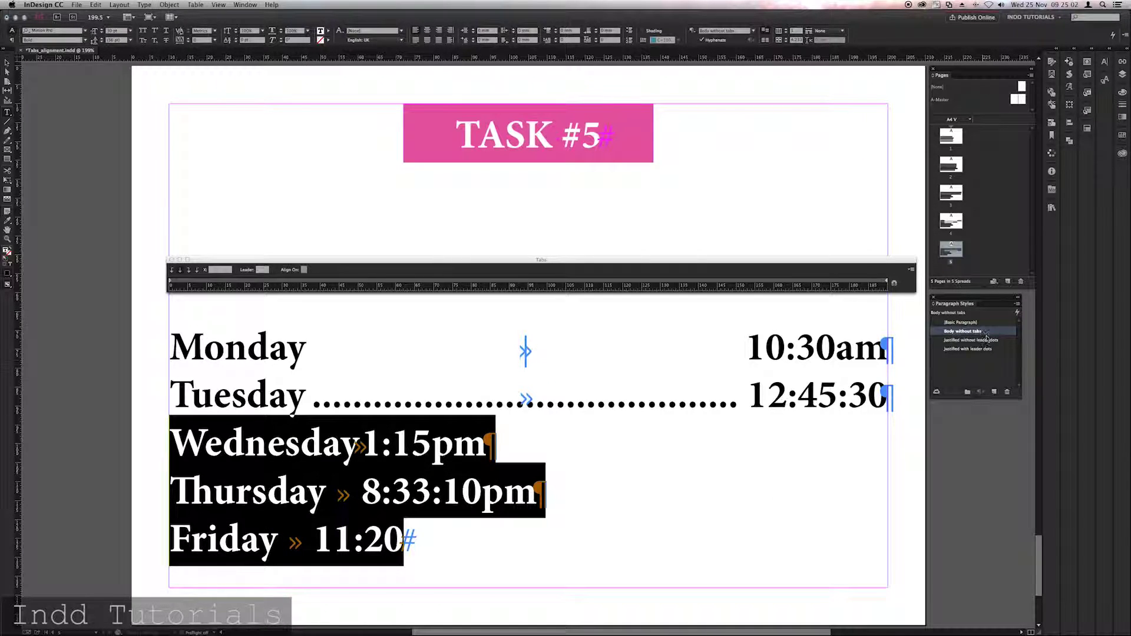
Start a new paragraph style named "para tabs" from the selected lines, based on "Body without tabs".
{"action": "left_click", "coordinate": [994, 393], "text": "alt"}
{"action": "left_click_drag", "start_coordinate": [657, 181], "coordinate": [770, 74]}
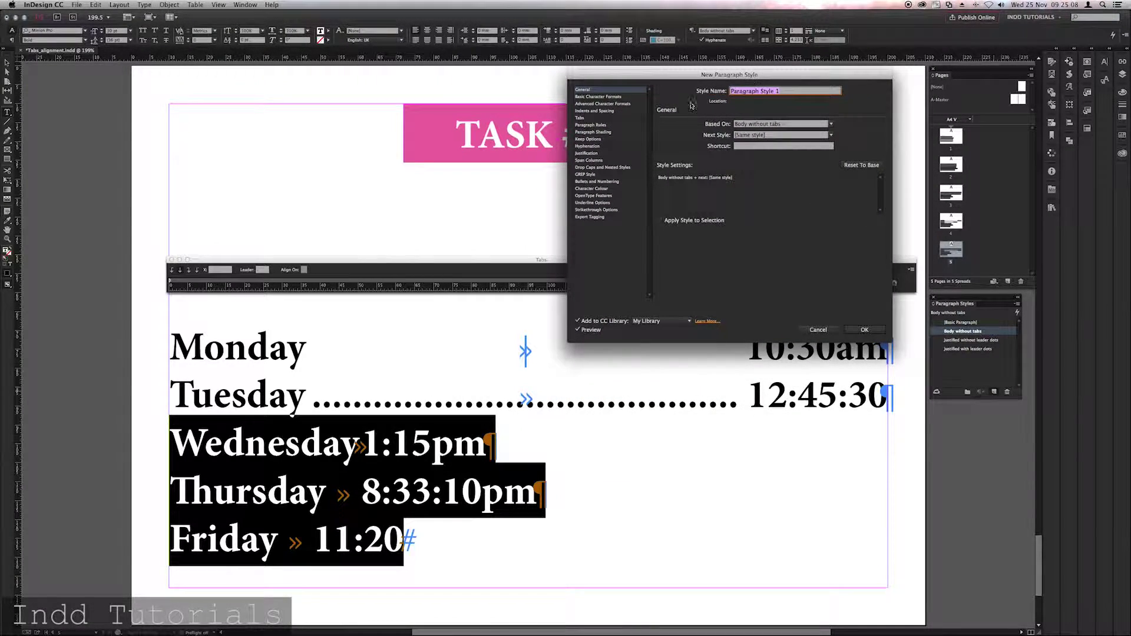
{"action": "key", "text": "BackSpace"}
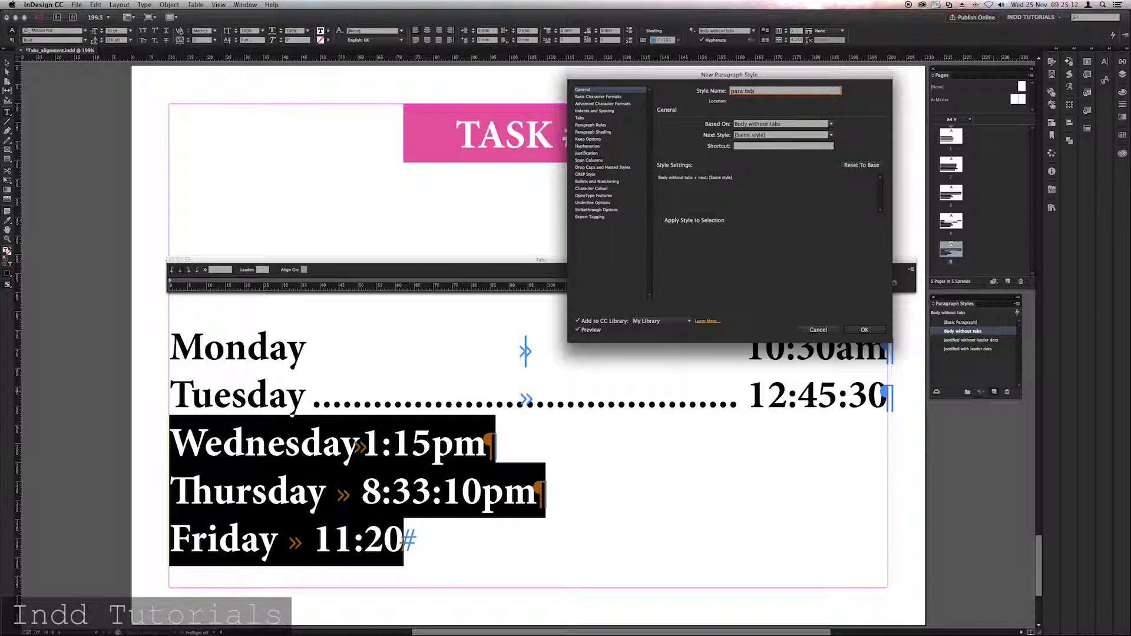
{"action": "type", "text": "para tabs"}
{"action": "left_click", "coordinate": [747, 129]}
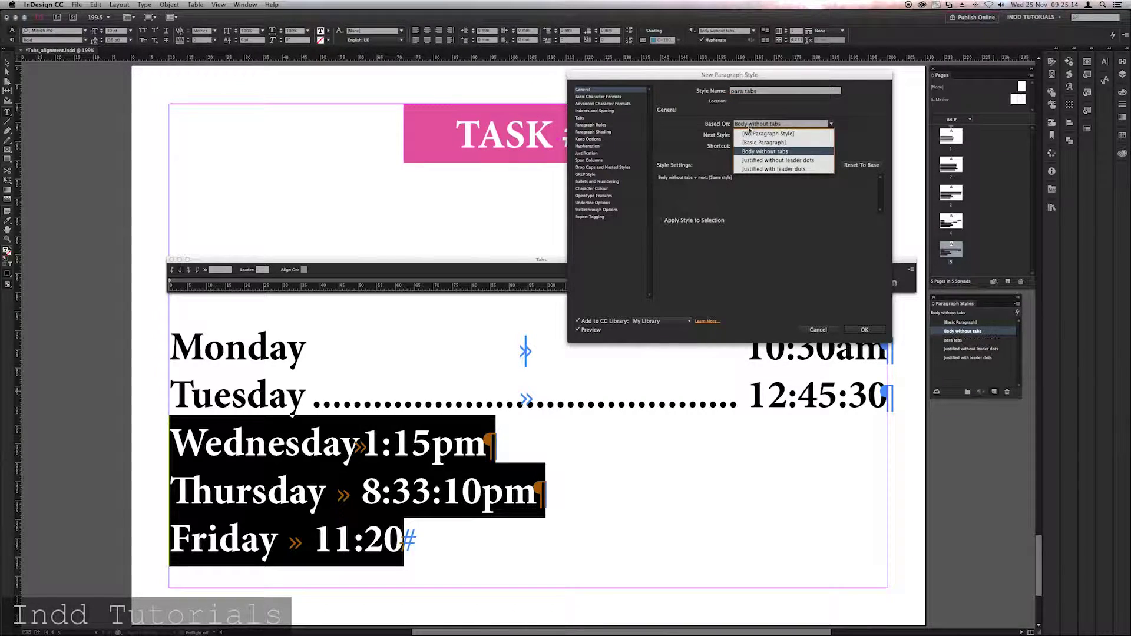
{"action": "left_click", "coordinate": [738, 102]}
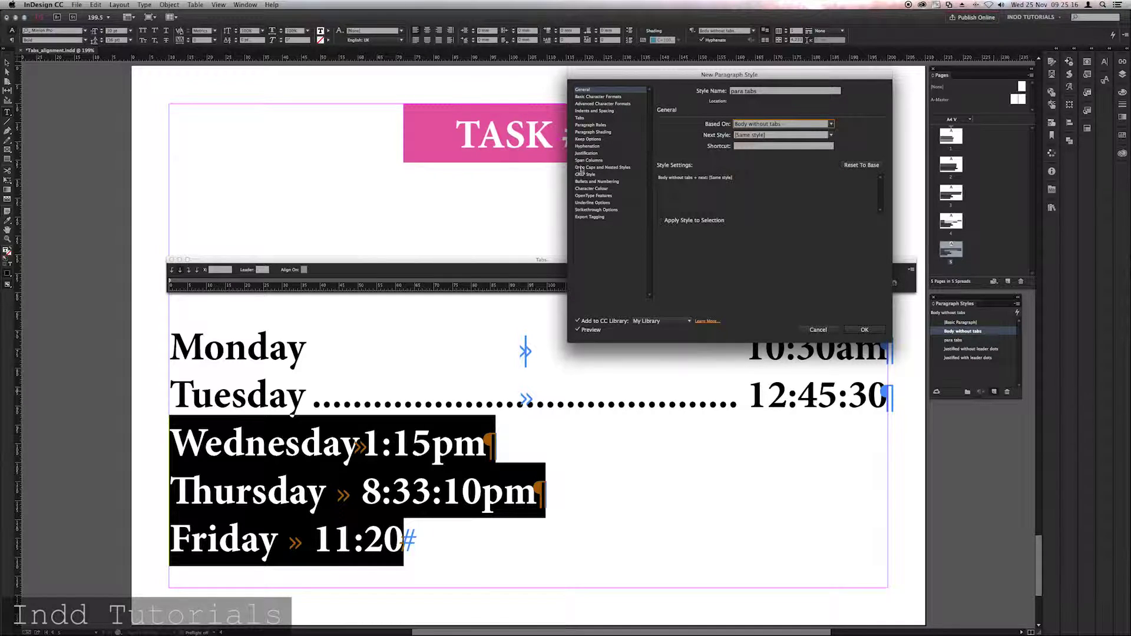
Give the new style a right-aligned tab stop at 190 mm with a dot leader.
{"action": "left_click", "coordinate": [581, 118]}
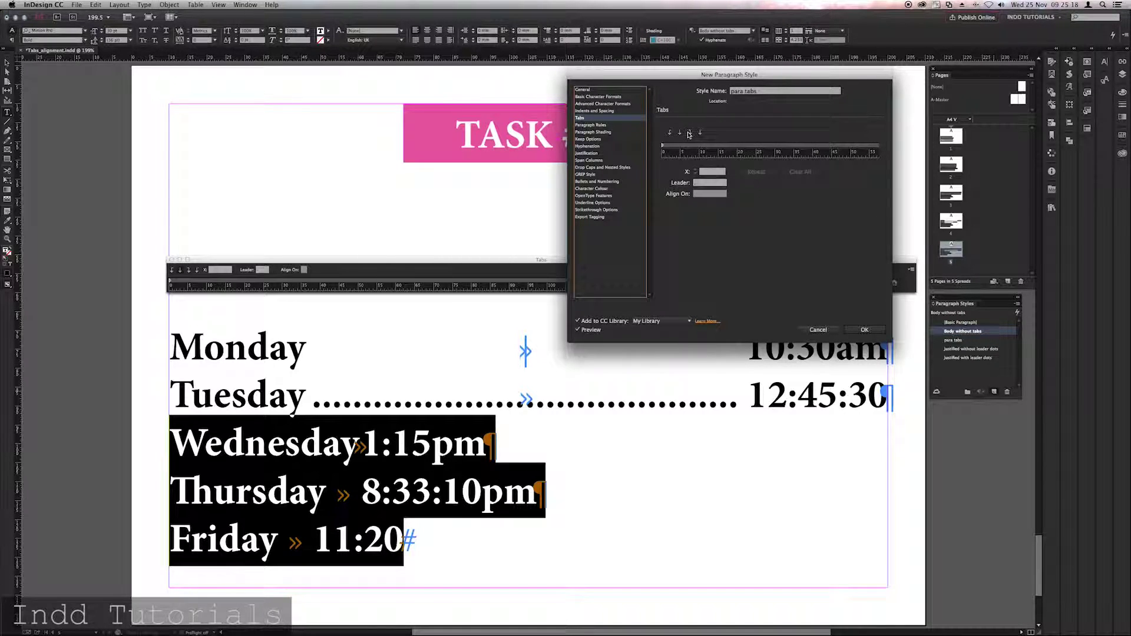
{"action": "scroll", "coordinate": [833, 154], "scroll_direction": "right", "scroll_amount": 5}
{"action": "left_click_drag", "start_coordinate": [855, 154], "coordinate": [661, 156]}
{"action": "left_click_drag", "start_coordinate": [865, 155], "coordinate": [695, 154]}
{"action": "left_click", "coordinate": [816, 147]}
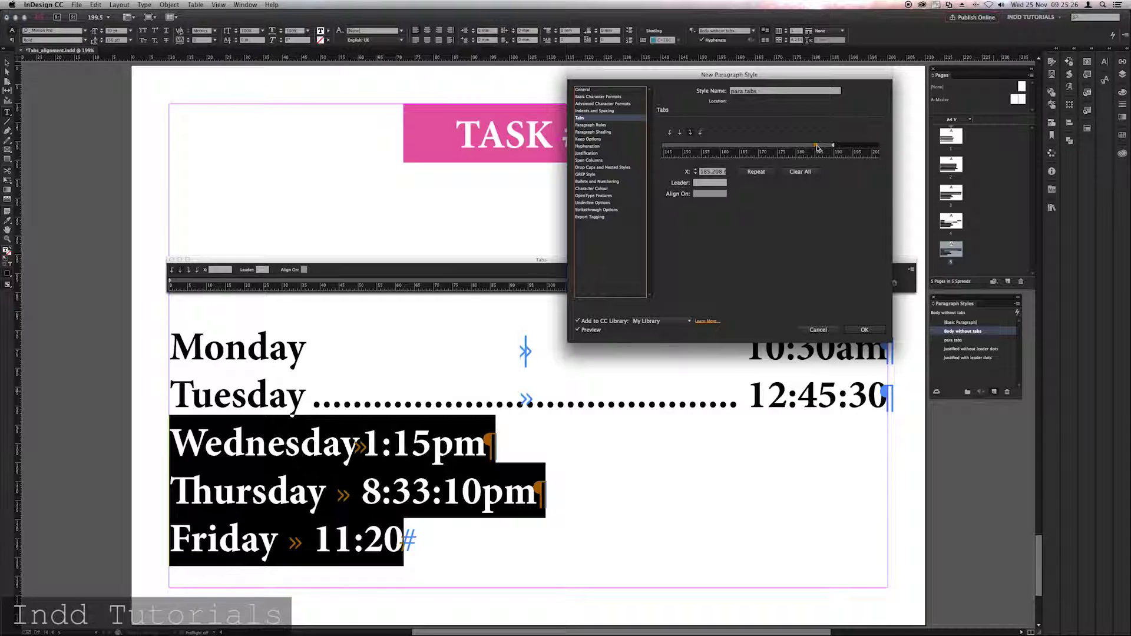
{"action": "type", "text": "190"}
{"action": "key", "text": "Tab"}
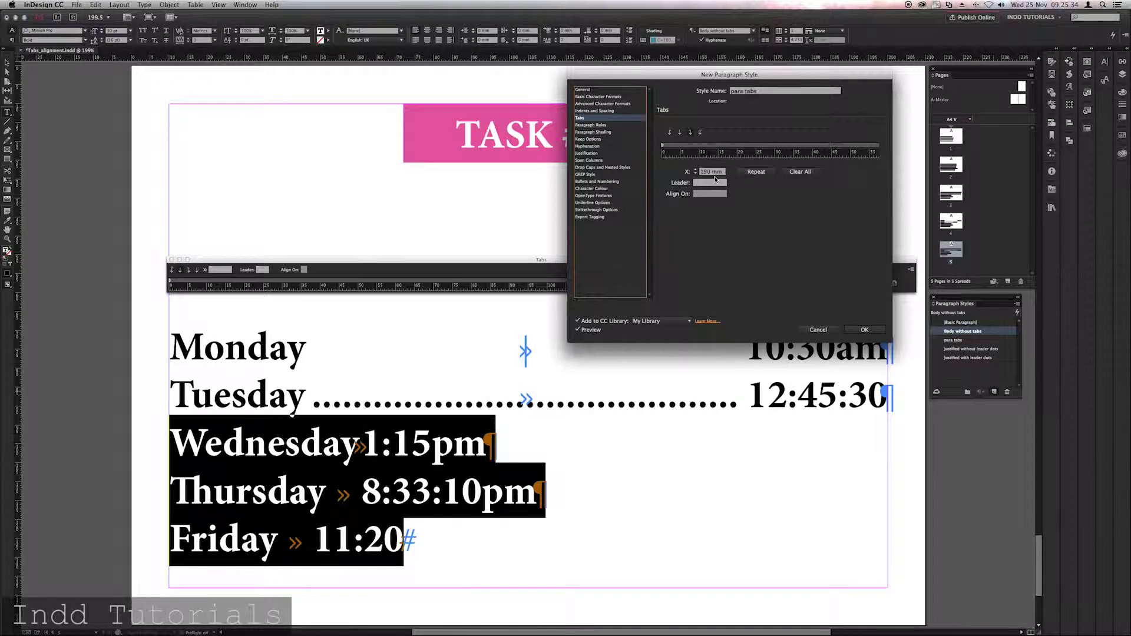
{"action": "left_click", "coordinate": [697, 184]}
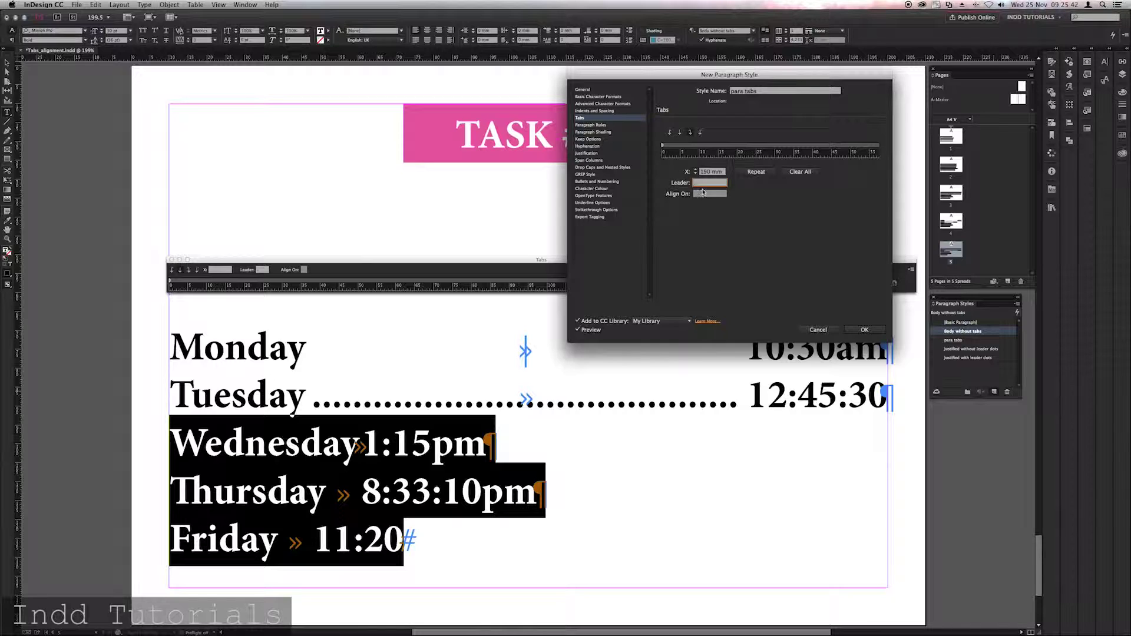
{"action": "key", "text": "Tab"}
Apply the new style to the selected Wednesday to Friday lines and finish creating it.
{"action": "left_click", "coordinate": [599, 89]}
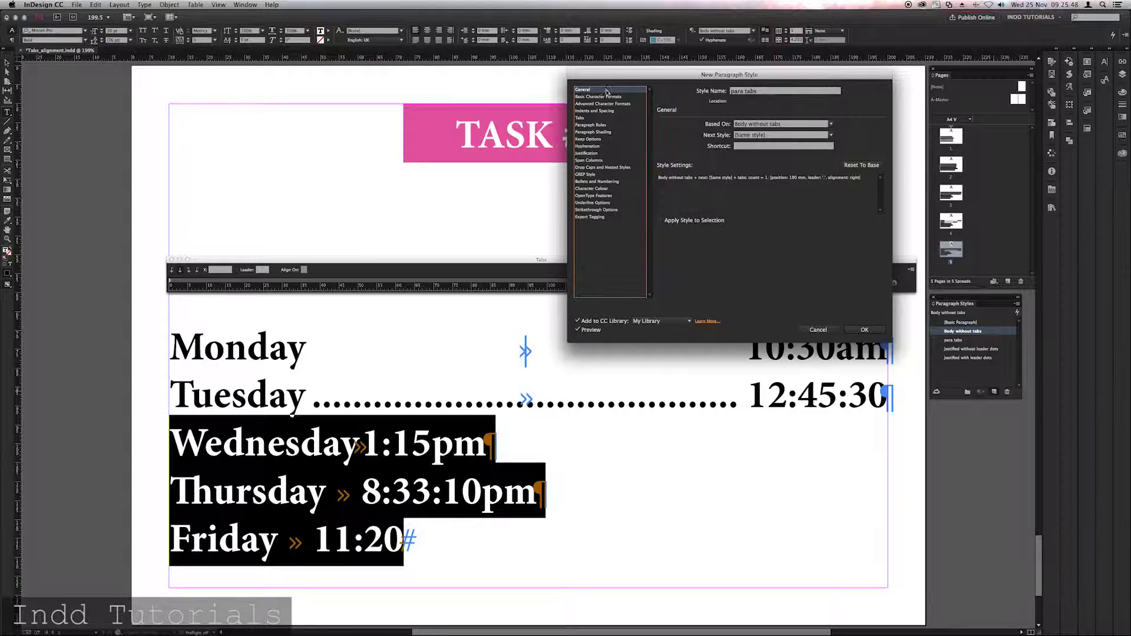
{"action": "left_click", "coordinate": [679, 222]}
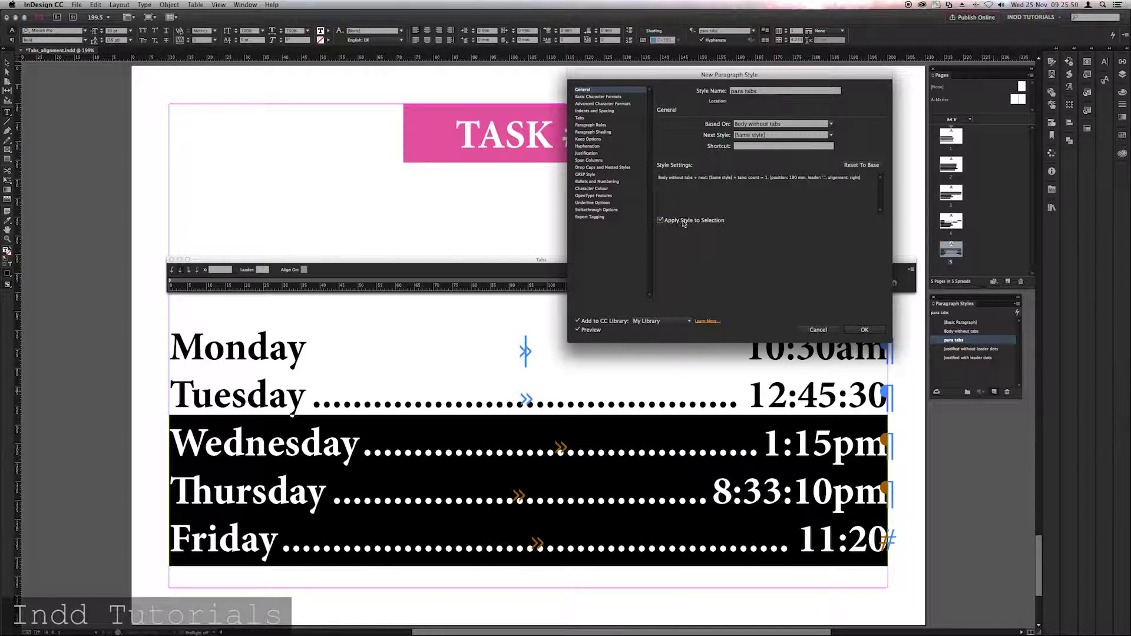
{"action": "left_click", "coordinate": [864, 329]}
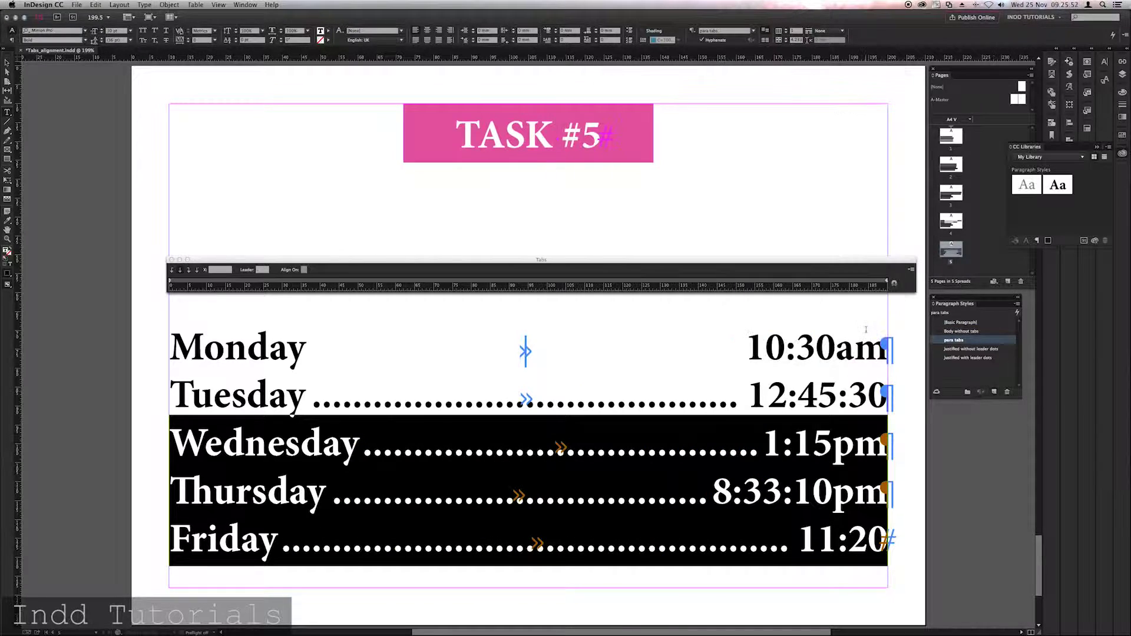
Clear the tab stops of the "para tabs" style and enter a right-aligned stop at 190 mm with a dot leader.
{"action": "double_click", "coordinate": [980, 341]}
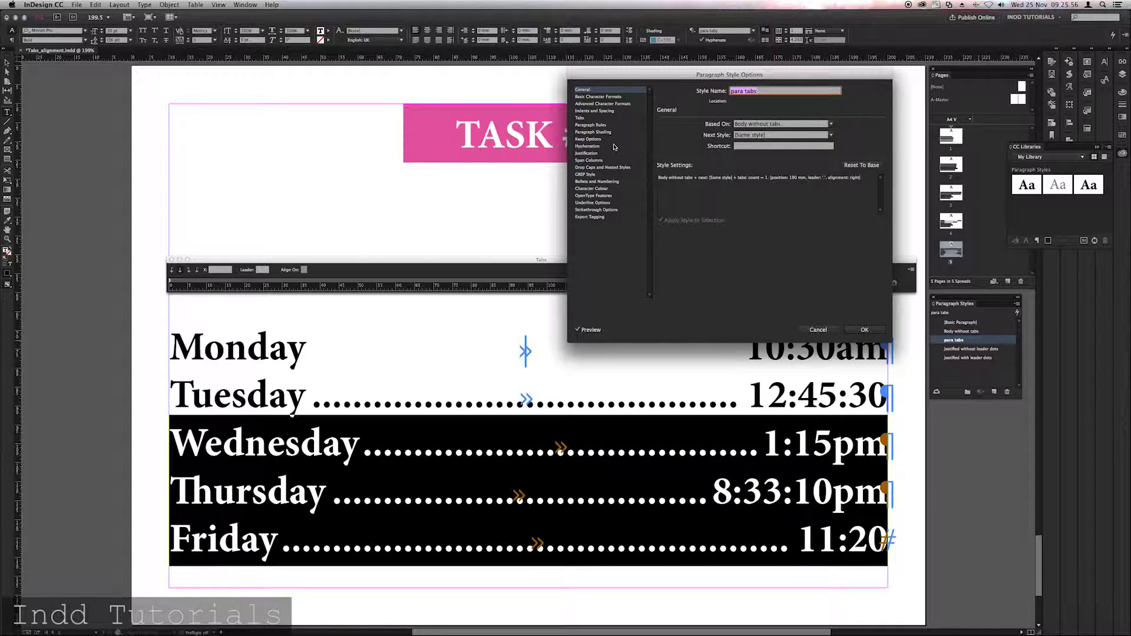
{"action": "left_click", "coordinate": [606, 118]}
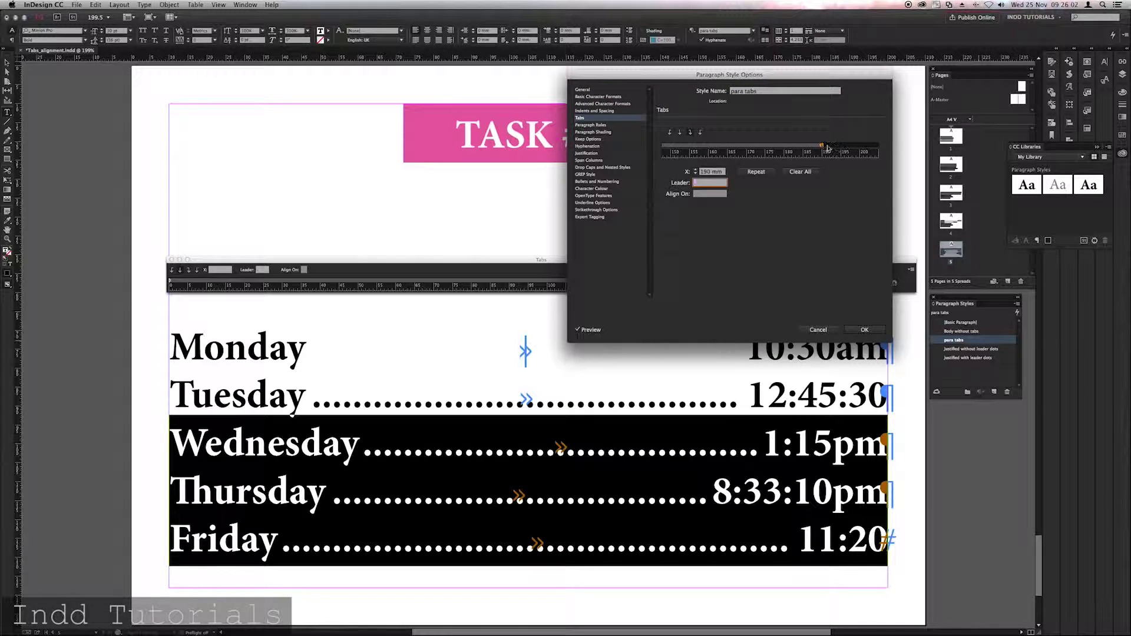
{"action": "left_click", "coordinate": [801, 173]}
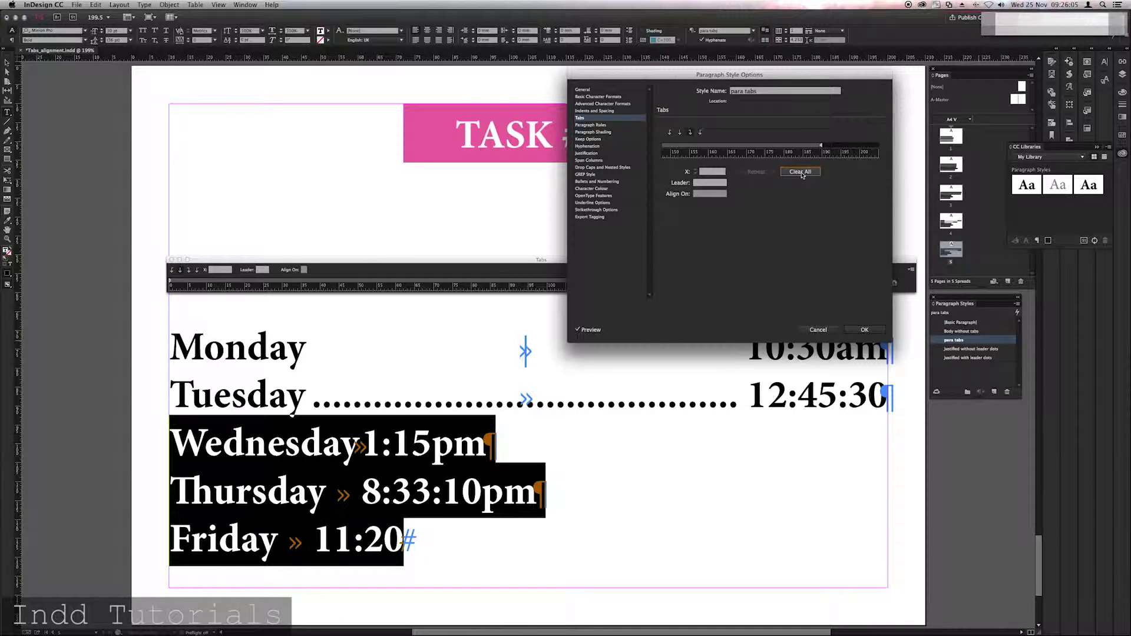
{"action": "left_click", "coordinate": [708, 172]}
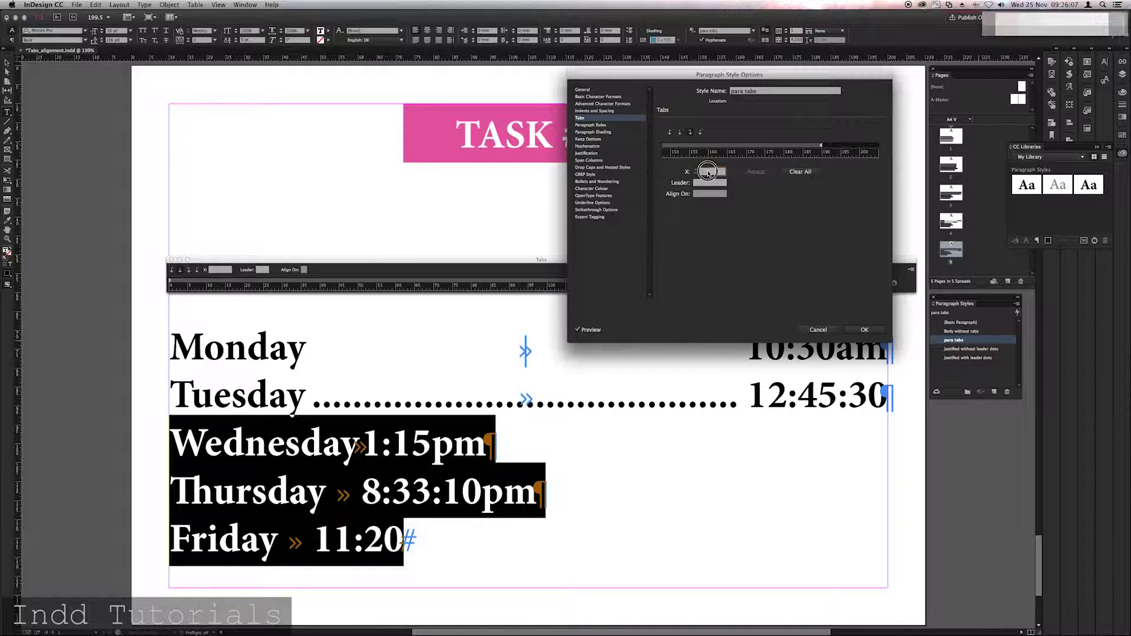
{"action": "type", "text": "190"}
{"action": "key", "text": "Tab"}
{"action": "type", "text": "."}
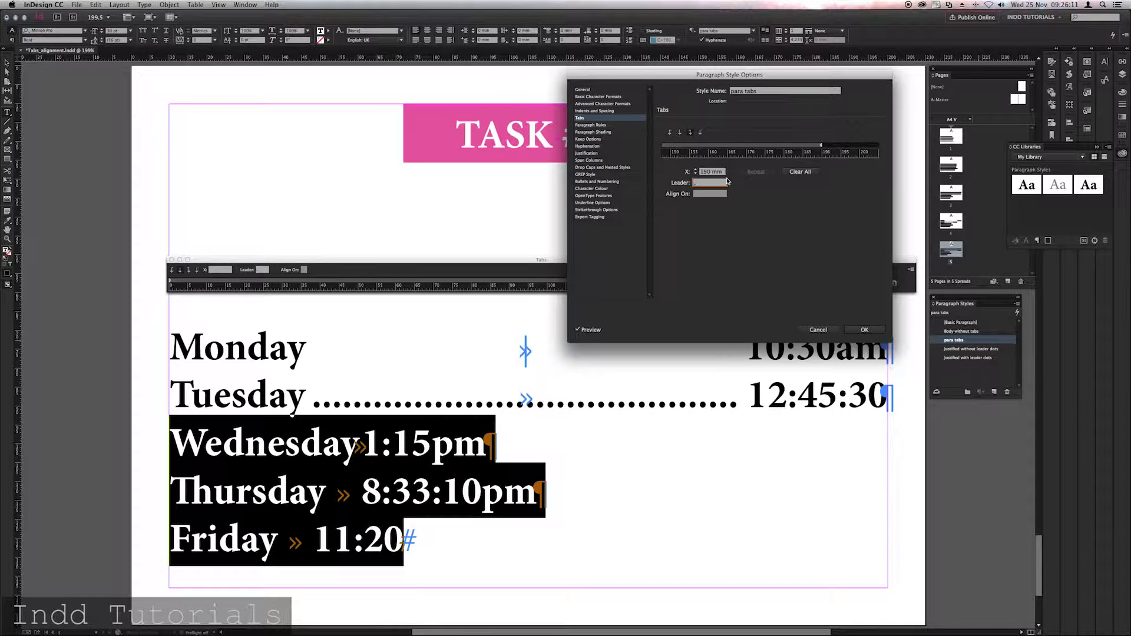
{"action": "key", "text": "Return"}
{"action": "left_click", "coordinate": [829, 448]}
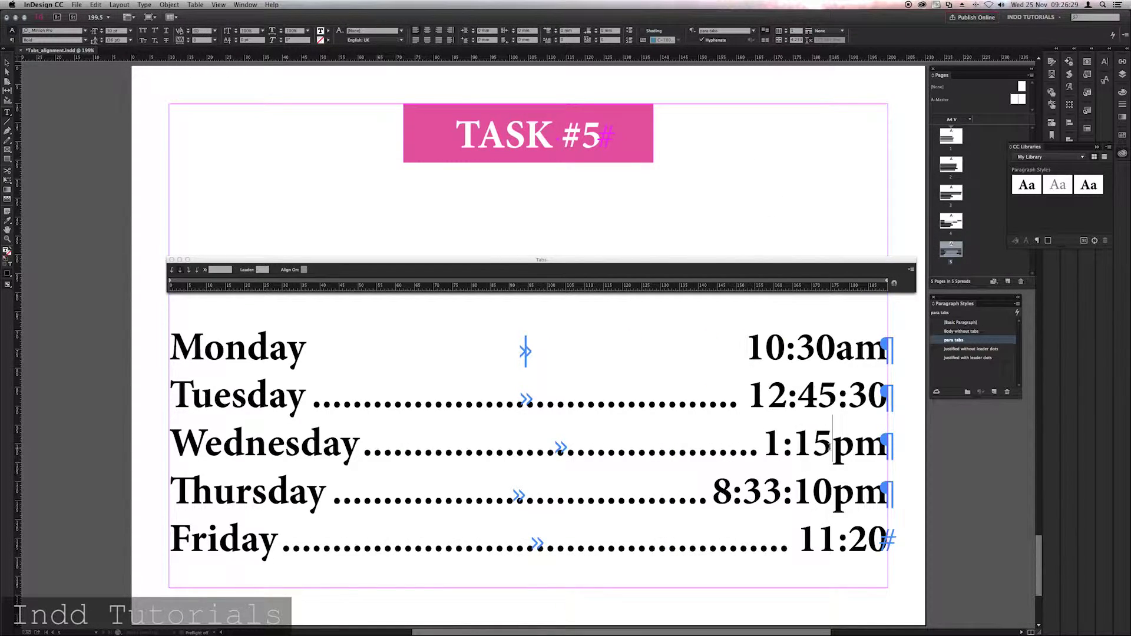